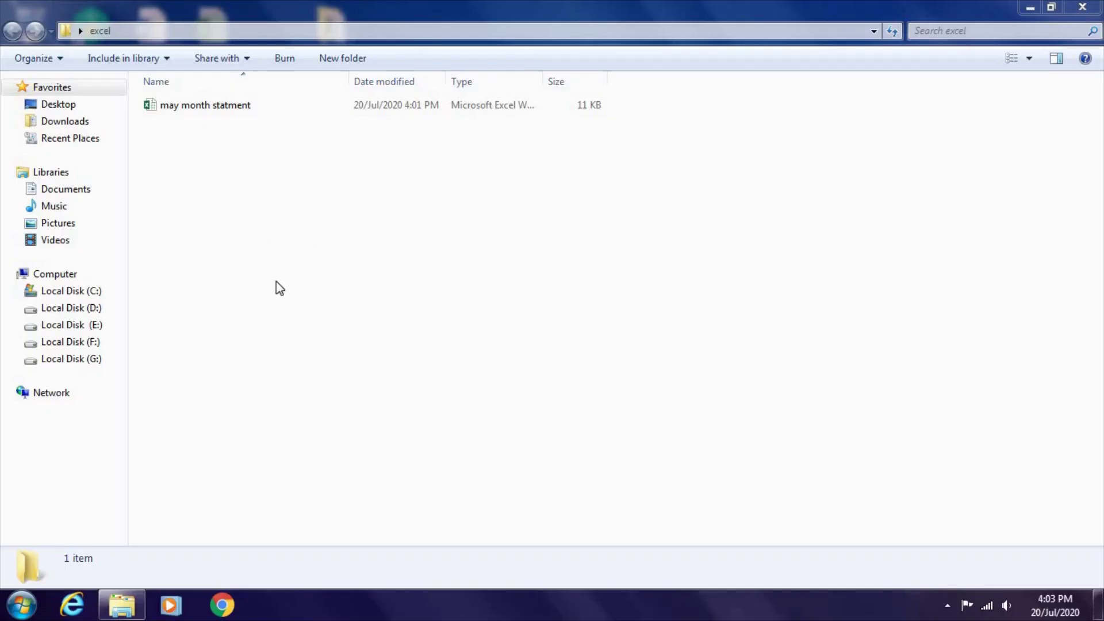
- Open the may month statment workbook and maximize the Excel window
{"action": "double_click", "coordinate": [187, 107]}
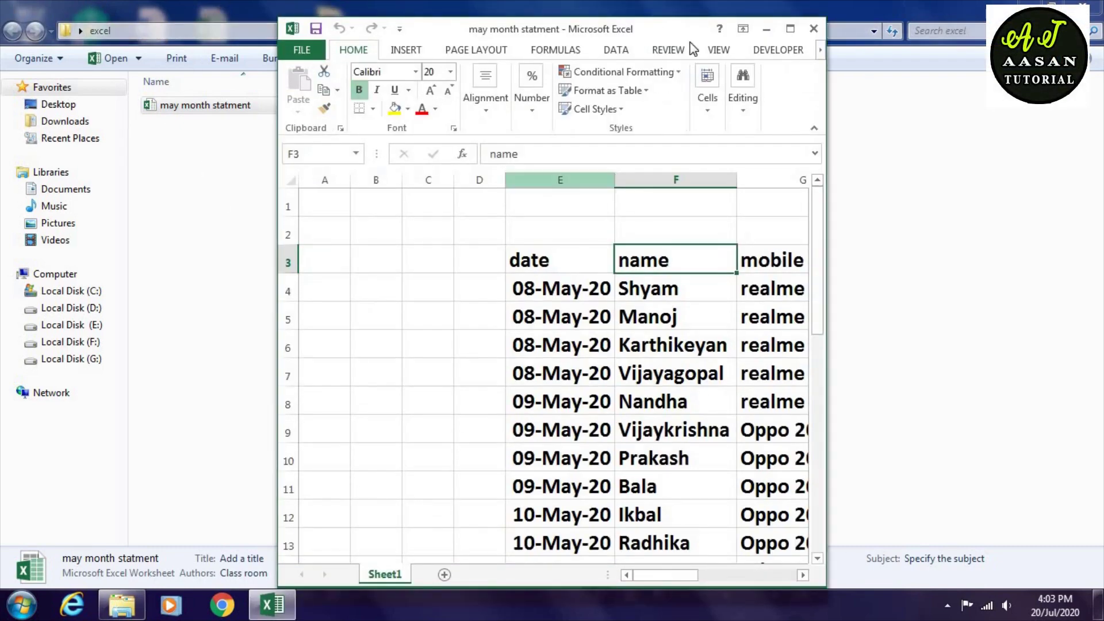
{"action": "left_click", "coordinate": [792, 29]}
{"action": "left_click", "coordinate": [565, 275]}
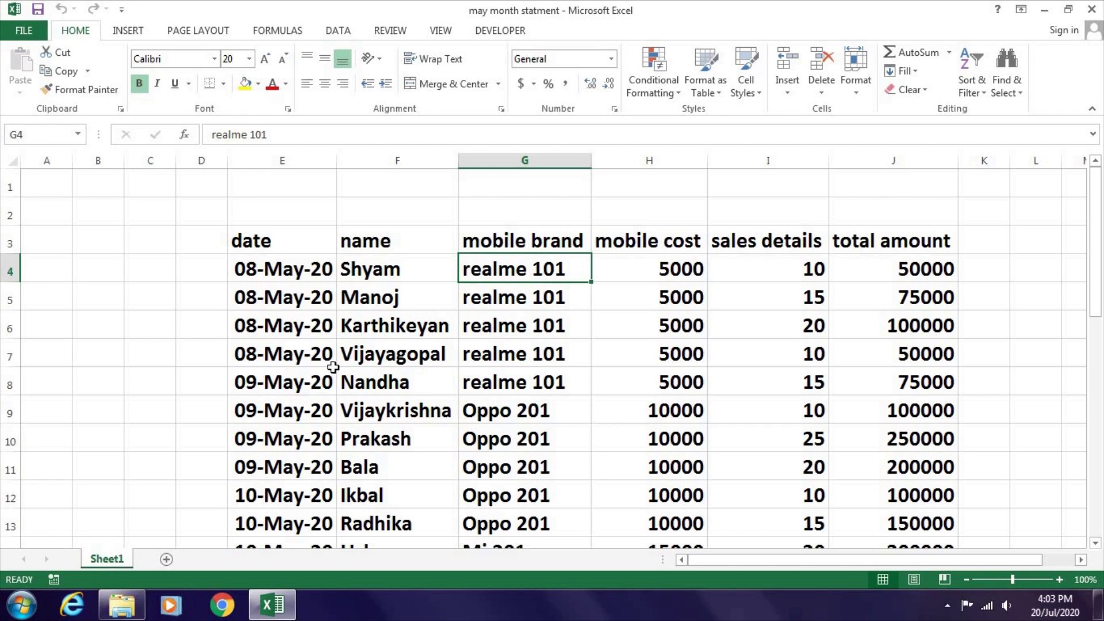
- Enter a test value 'df' in F2, then delete it to confirm cells are editable
{"action": "left_click", "coordinate": [384, 207]}
{"action": "type", "text": "df"}
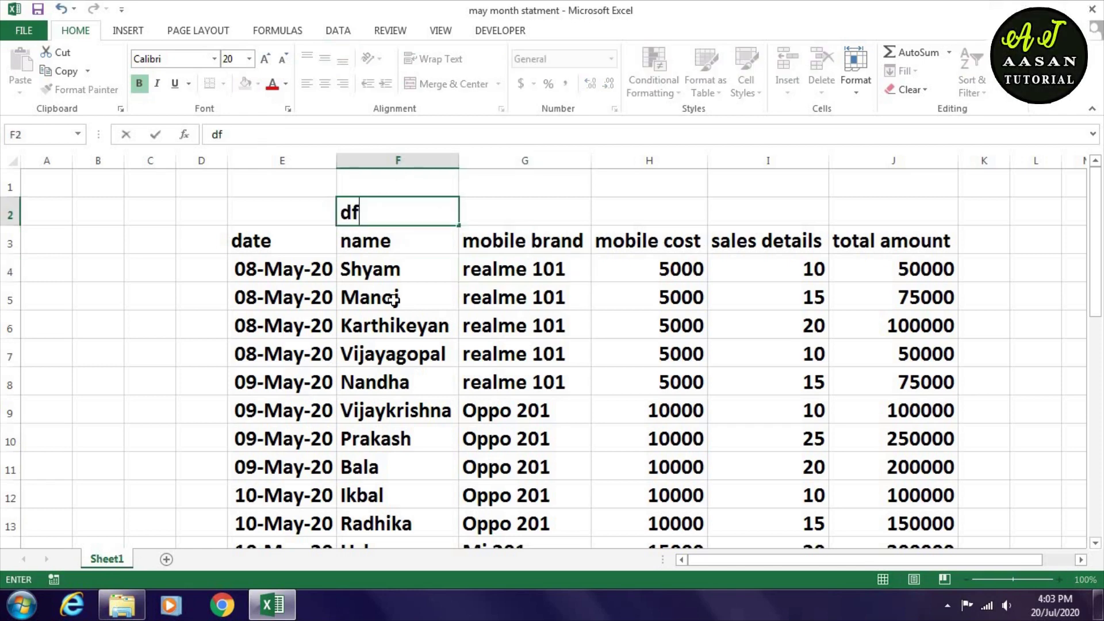
{"action": "key", "text": "Return"}
{"action": "key", "text": "Up"}
{"action": "key", "text": "Delete"}
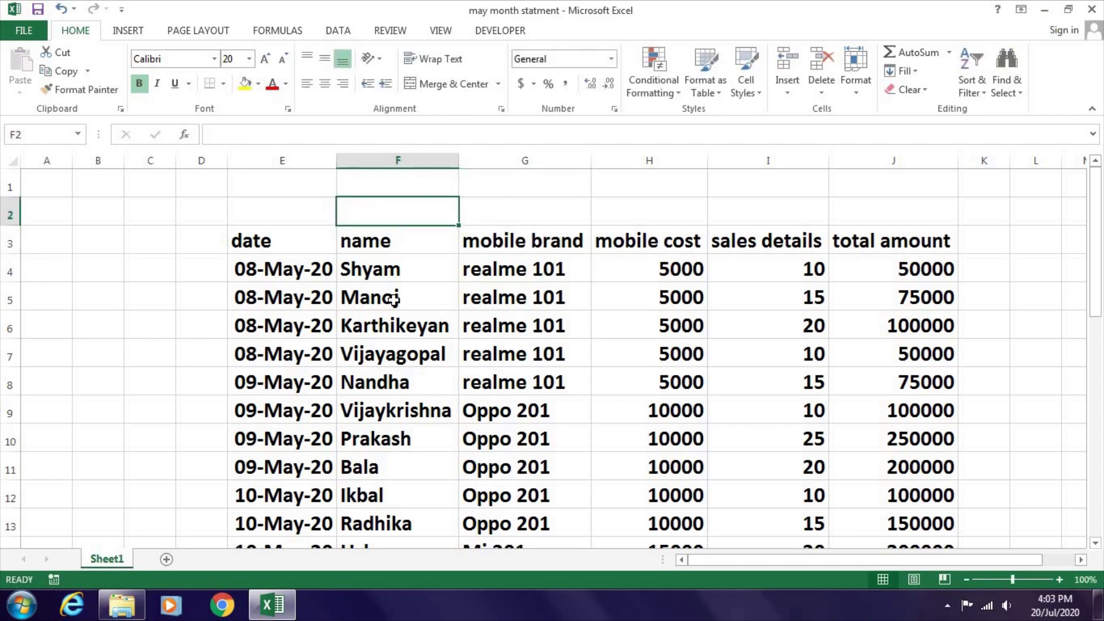
{"action": "right_click", "coordinate": [111, 561]}
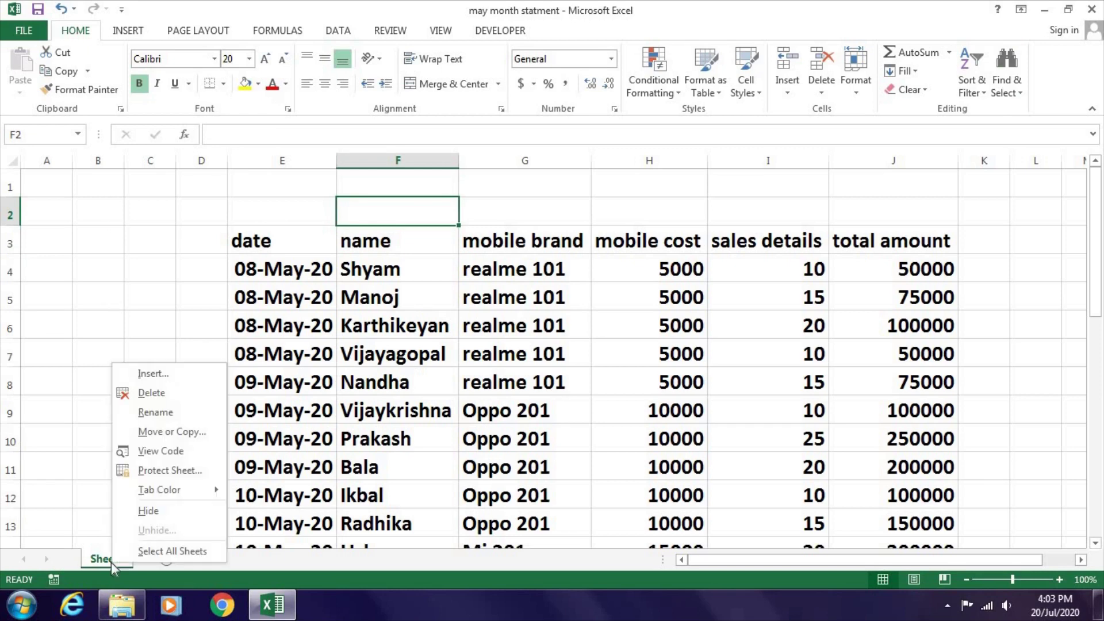
- Protect Sheet1 with a password, entering and confirming it
{"action": "left_click", "coordinate": [197, 471]}
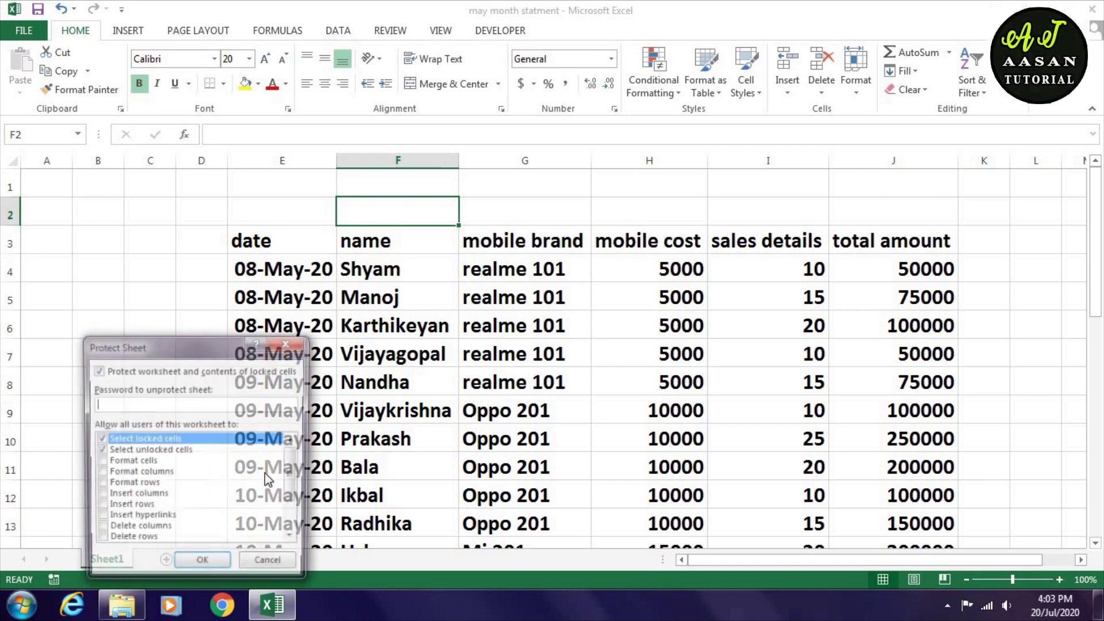
{"action": "key", "text": "Return"}
{"action": "left_click", "coordinate": [213, 520]}
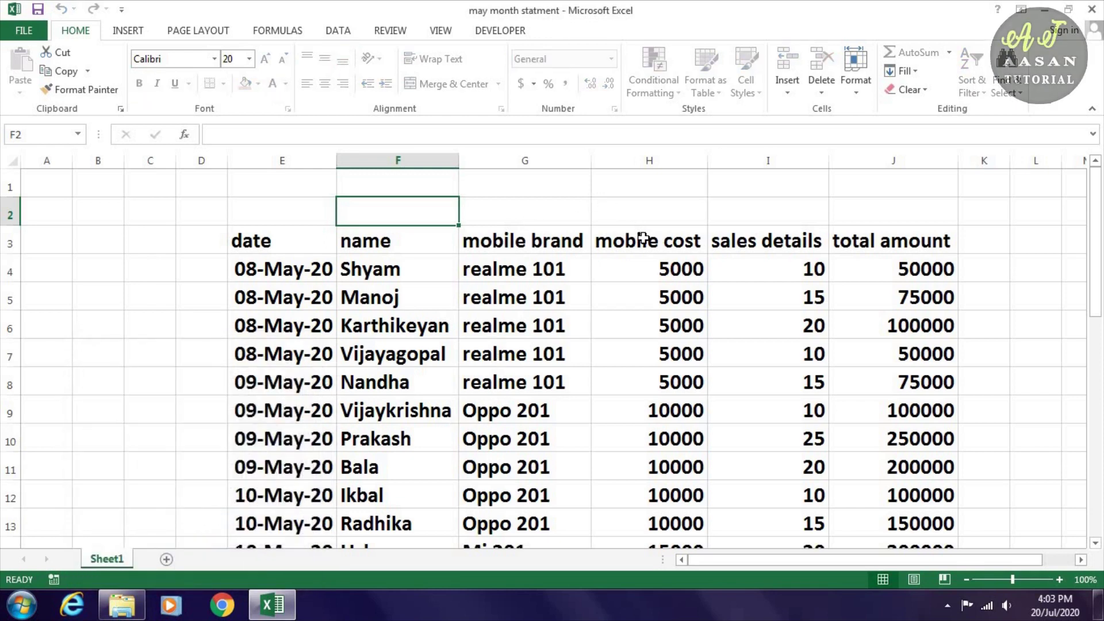
- Close and reopen the workbook, verify F2 refuses edits, then close Excel
{"action": "left_click", "coordinate": [1092, 9]}
{"action": "double_click", "coordinate": [184, 108]}
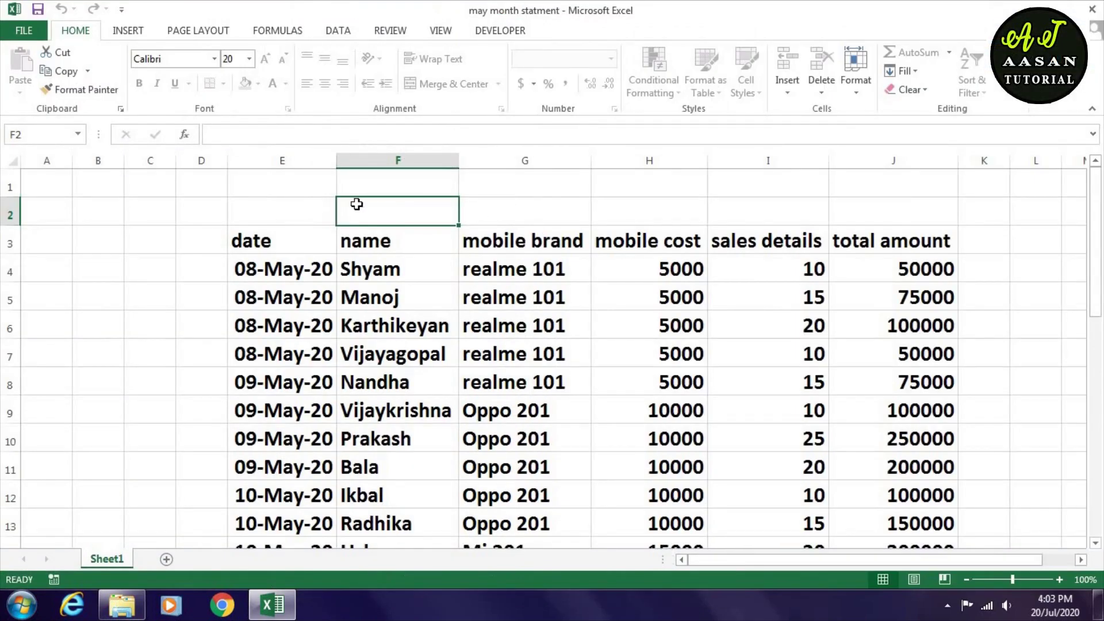
{"action": "double_click", "coordinate": [446, 224]}
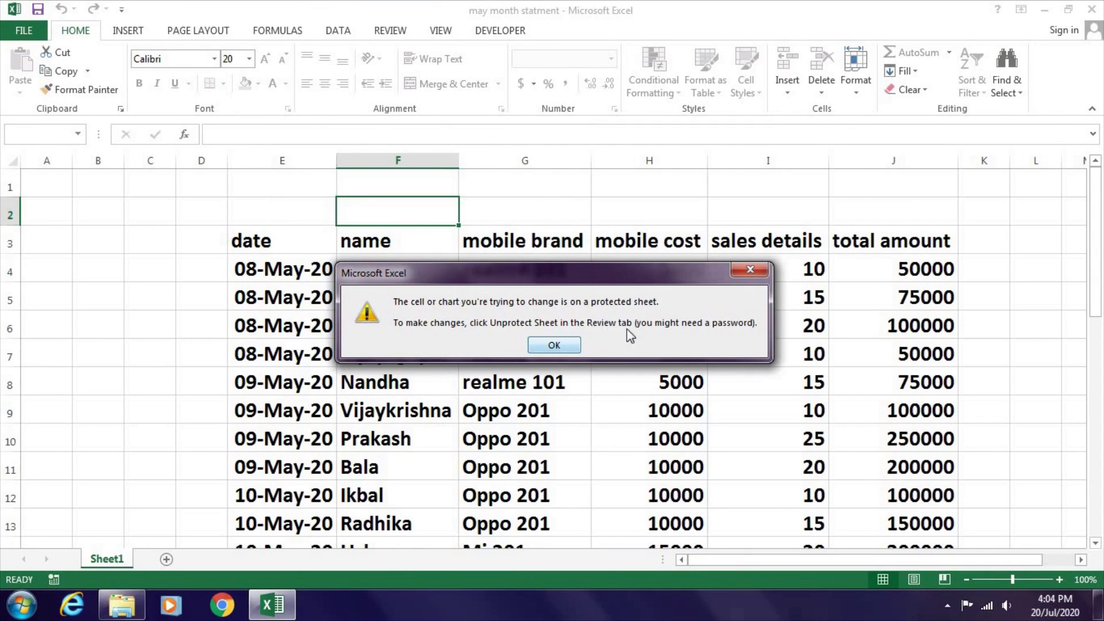
{"action": "left_click", "coordinate": [750, 269]}
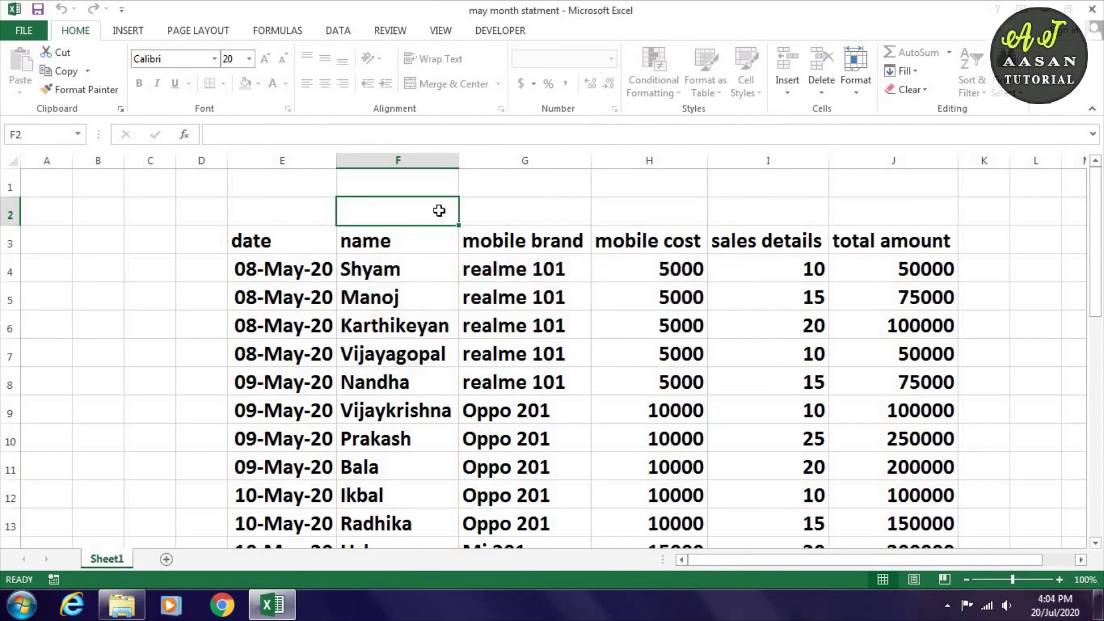
{"action": "left_click", "coordinate": [1089, 8]}
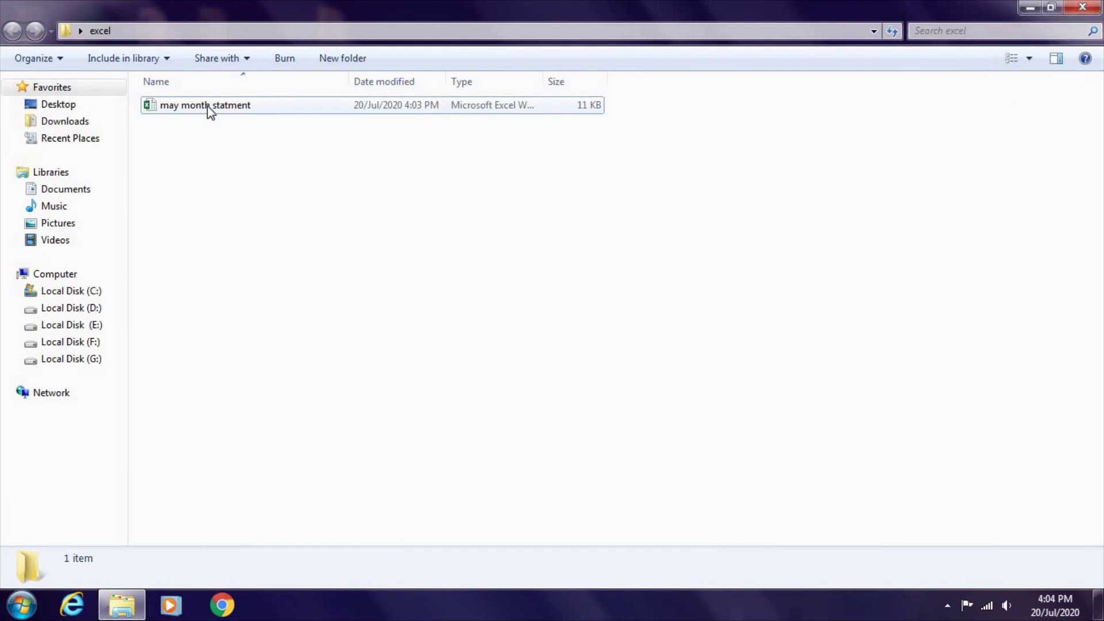
{"action": "left_click", "coordinate": [207, 106]}
{"action": "right_click", "coordinate": [207, 106]}
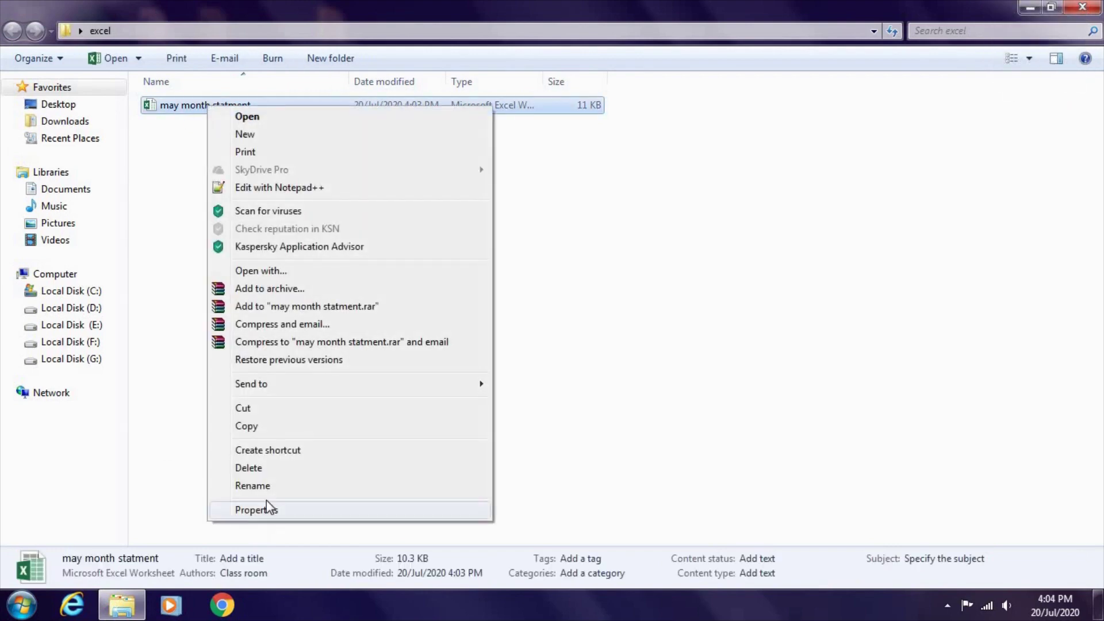
{"action": "left_click", "coordinate": [267, 509]}
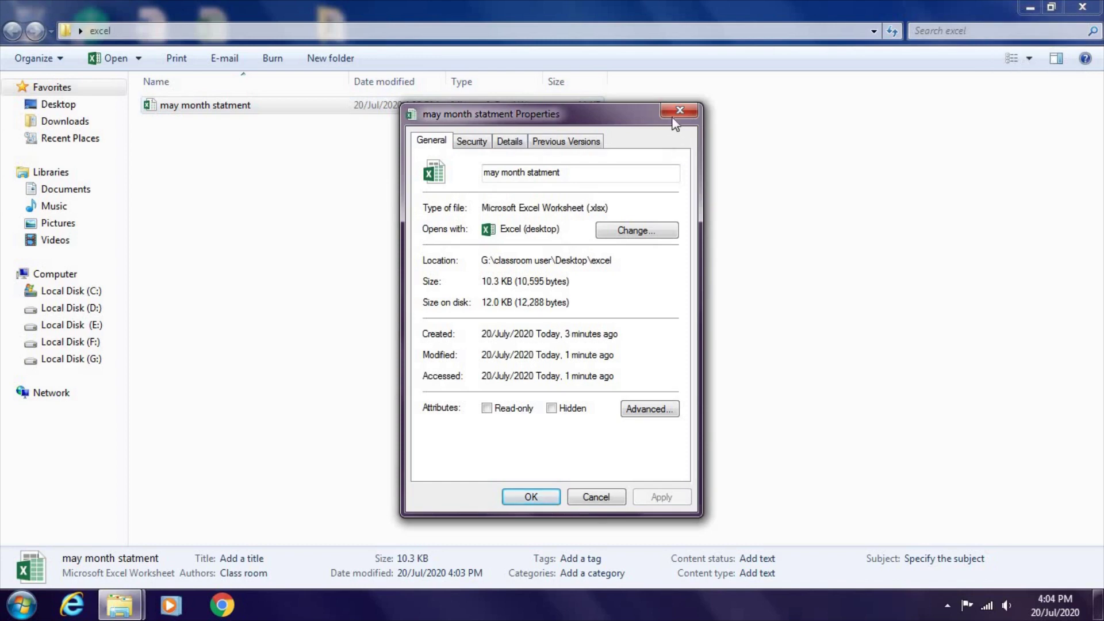
{"action": "left_click", "coordinate": [531, 496]}
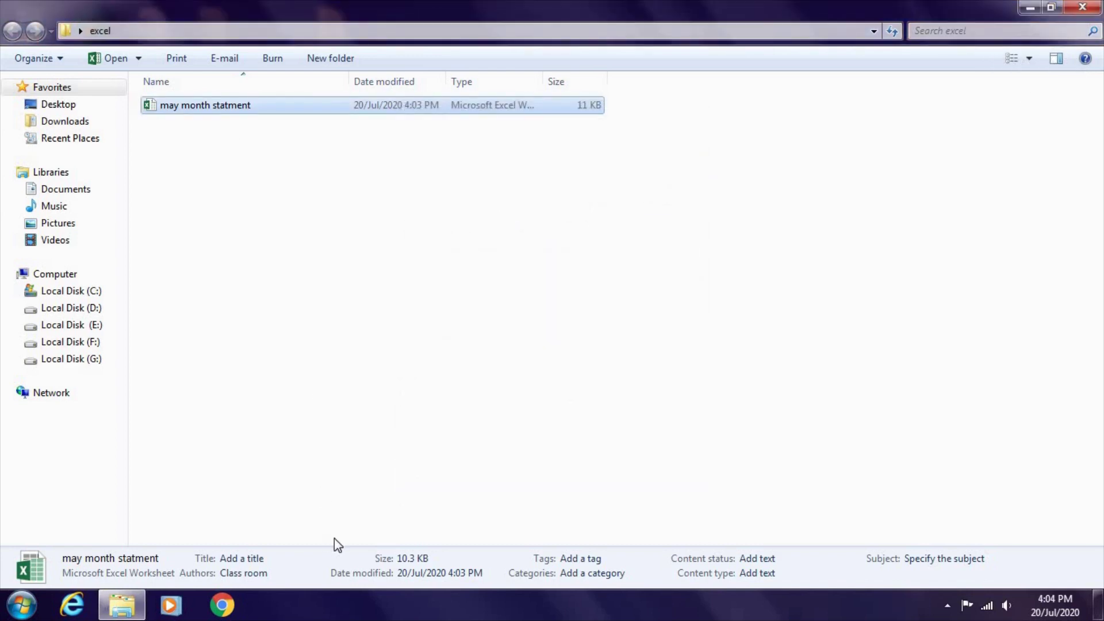
- Turn off 'Hide extensions for known file types' in Folder Options
{"action": "key", "text": "super"}
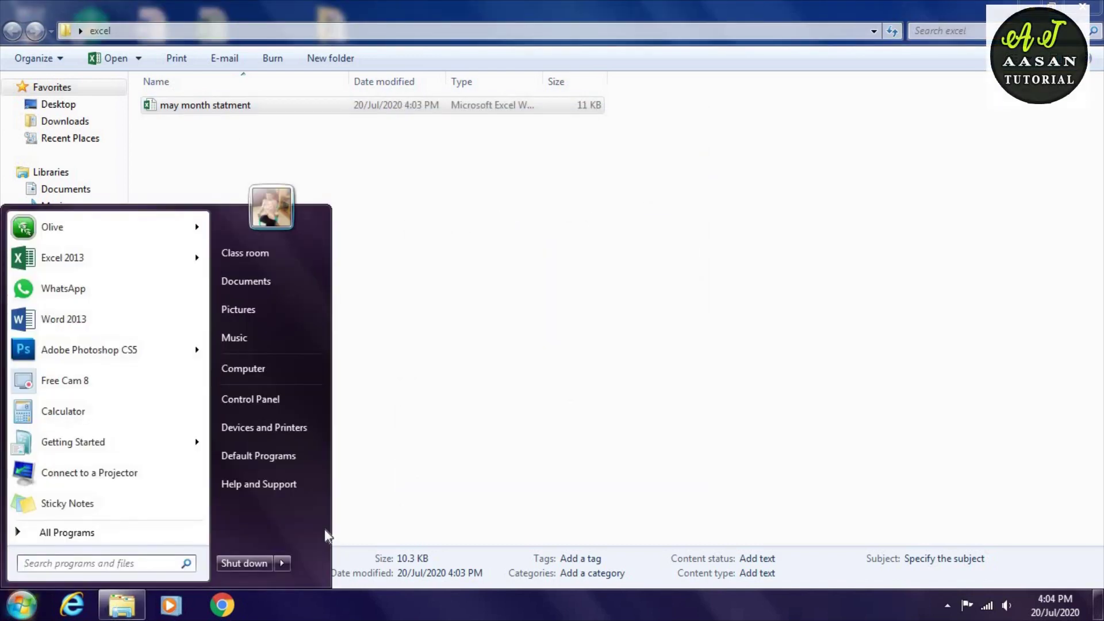
{"action": "type", "text": "folder"}
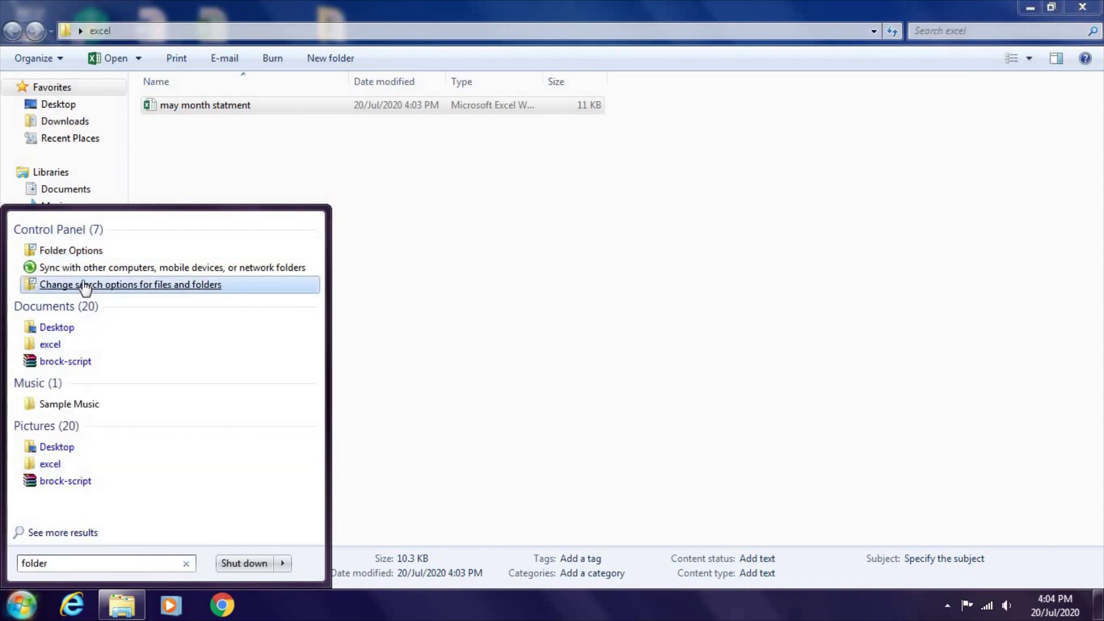
{"action": "left_click", "coordinate": [83, 253]}
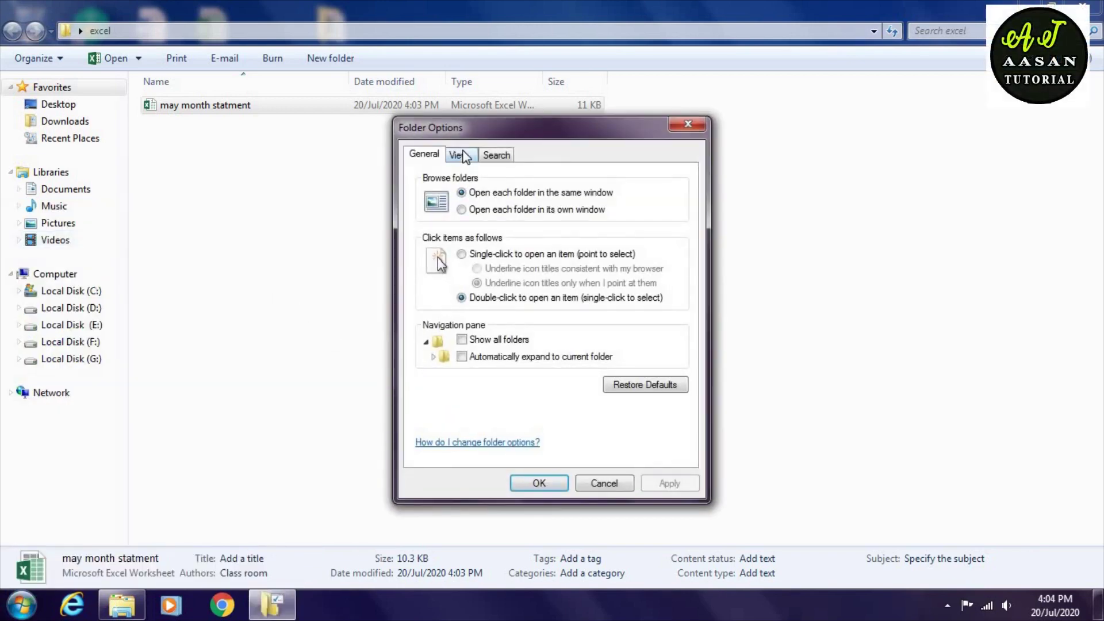
{"action": "left_click", "coordinate": [463, 157]}
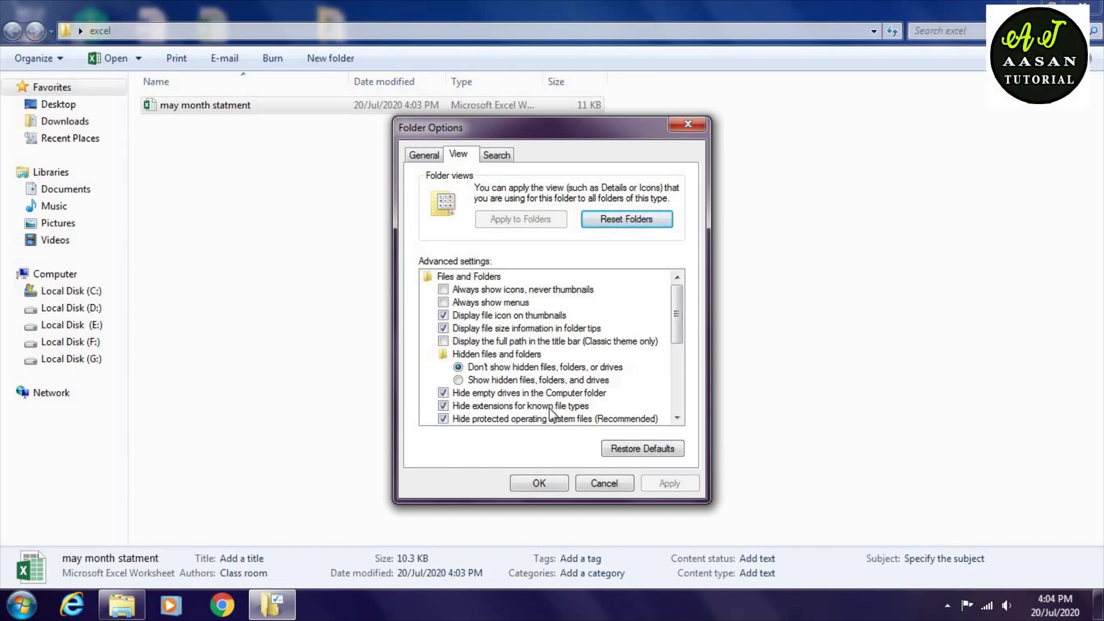
{"action": "left_click", "coordinate": [443, 406]}
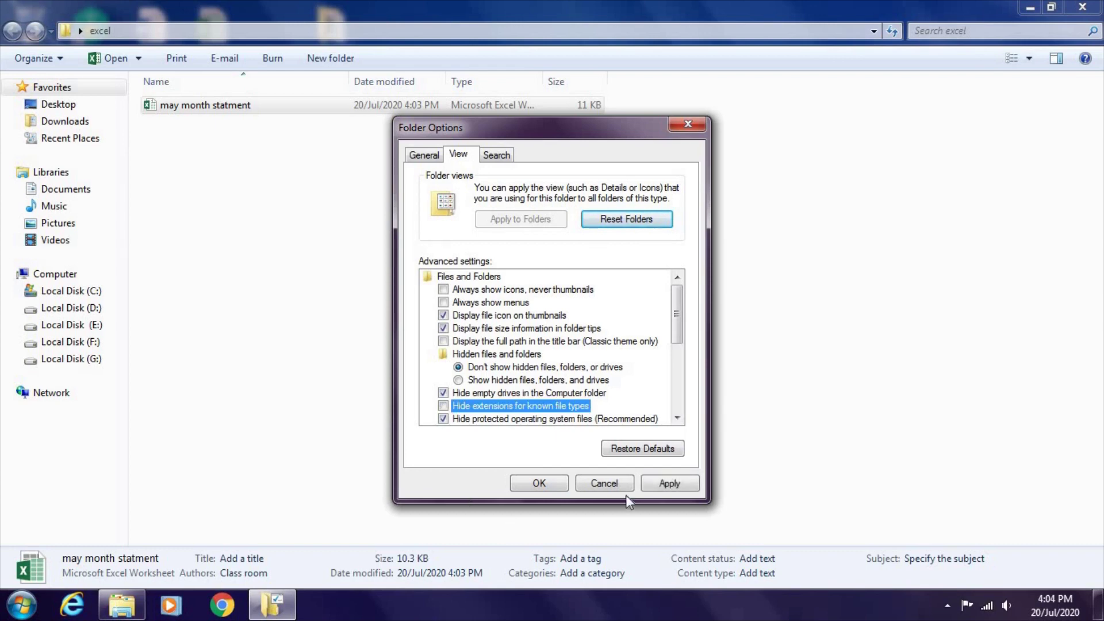
{"action": "left_click", "coordinate": [539, 482]}
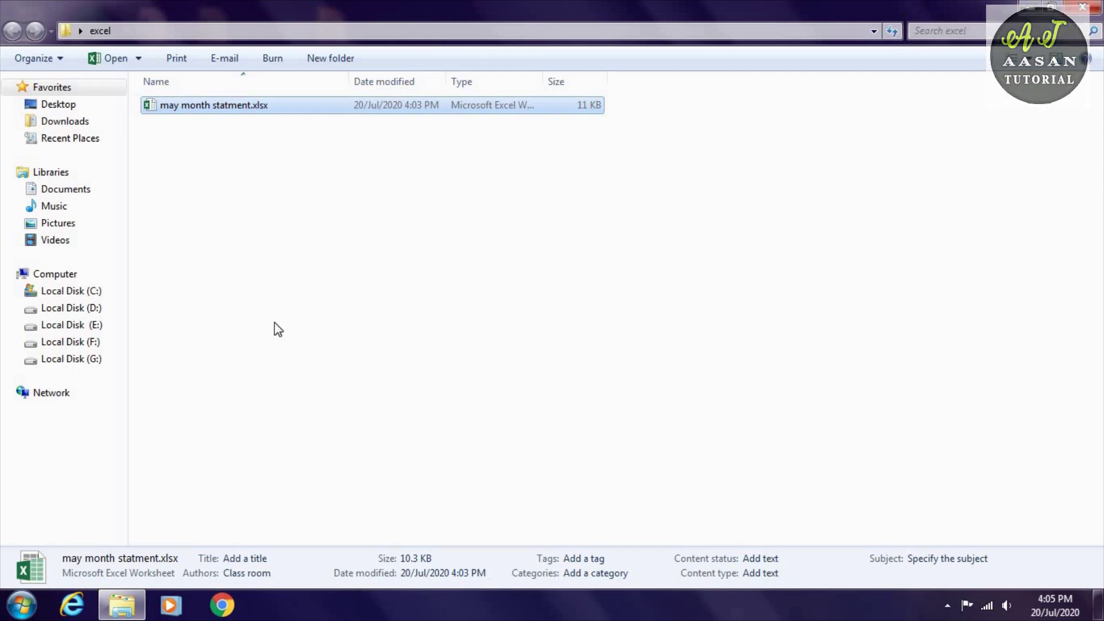
{"action": "key", "text": "F2"}
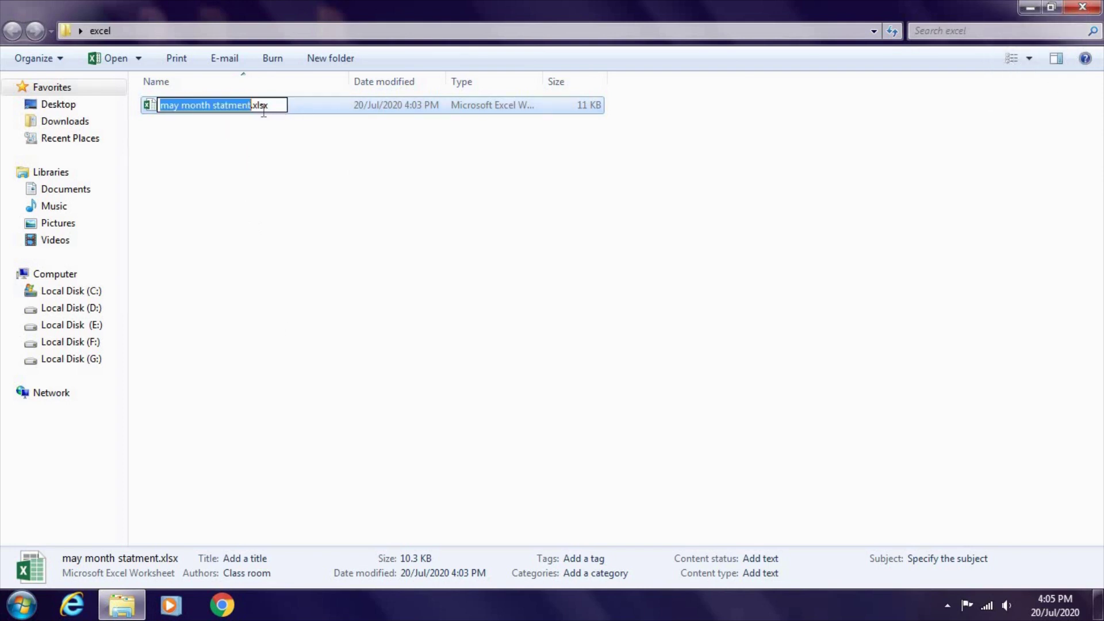
- Change may month statment's extension from .xlsx to .zip and accept the warning
{"action": "left_click", "coordinate": [275, 106]}
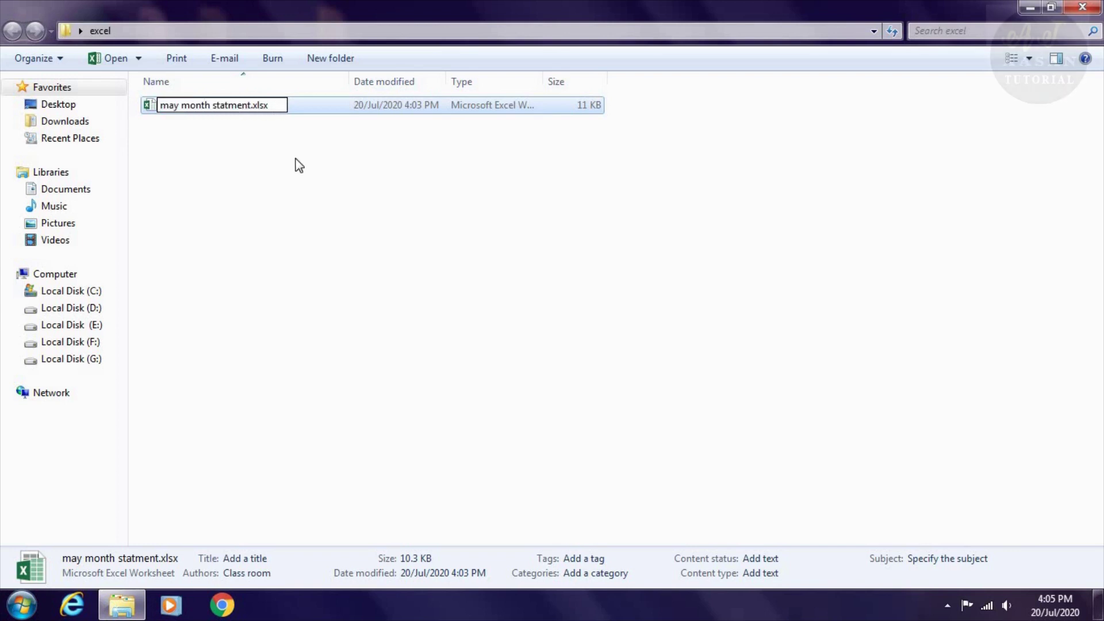
{"action": "key", "text": "BackSpace"}
{"action": "key", "text": "BackSpace"}
{"action": "type", "text": "zip"}
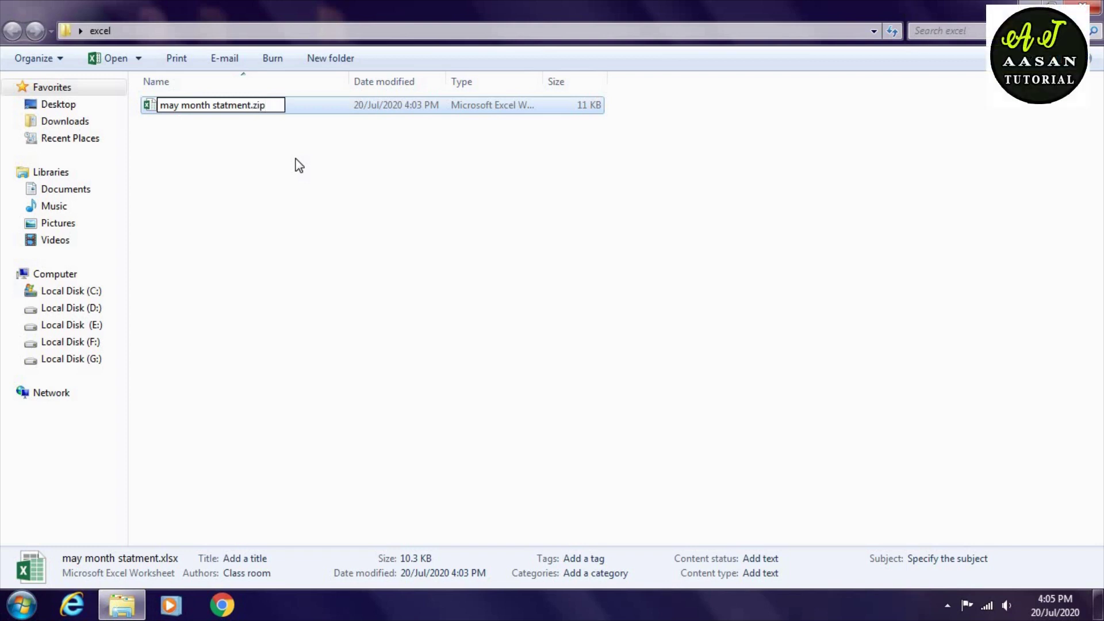
{"action": "key", "text": "Return"}
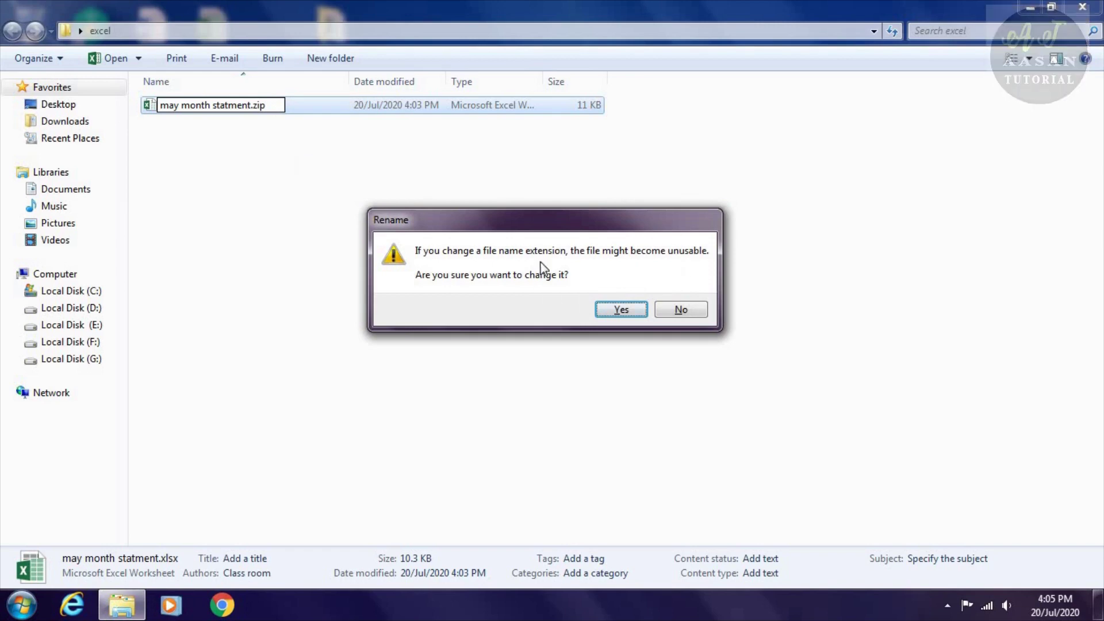
{"action": "left_click", "coordinate": [619, 312]}
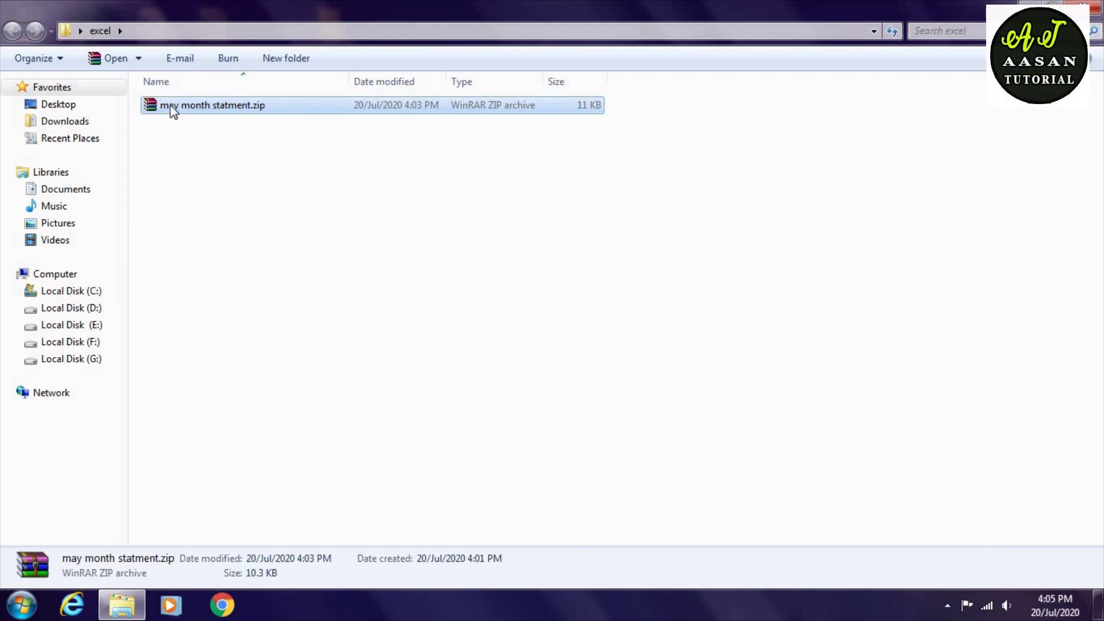
- Open may month statment.zip in WinRAR and extract xl\worksheets\sheet1.xml into the excel folder
{"action": "double_click", "coordinate": [171, 107]}
{"action": "left_click", "coordinate": [585, 317]}
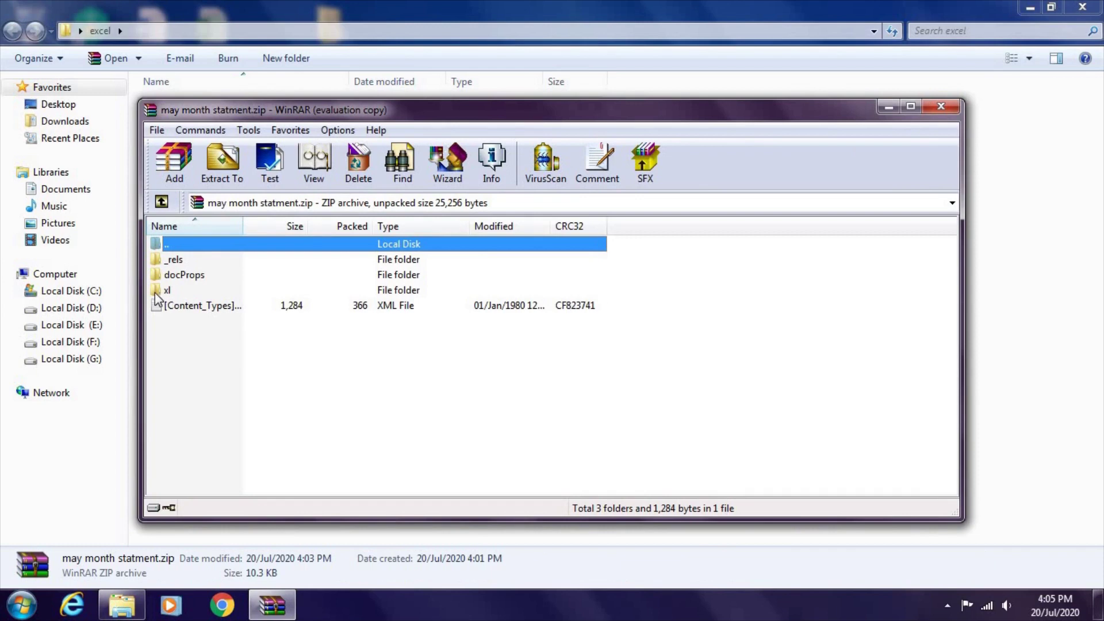
{"action": "left_click", "coordinate": [159, 291]}
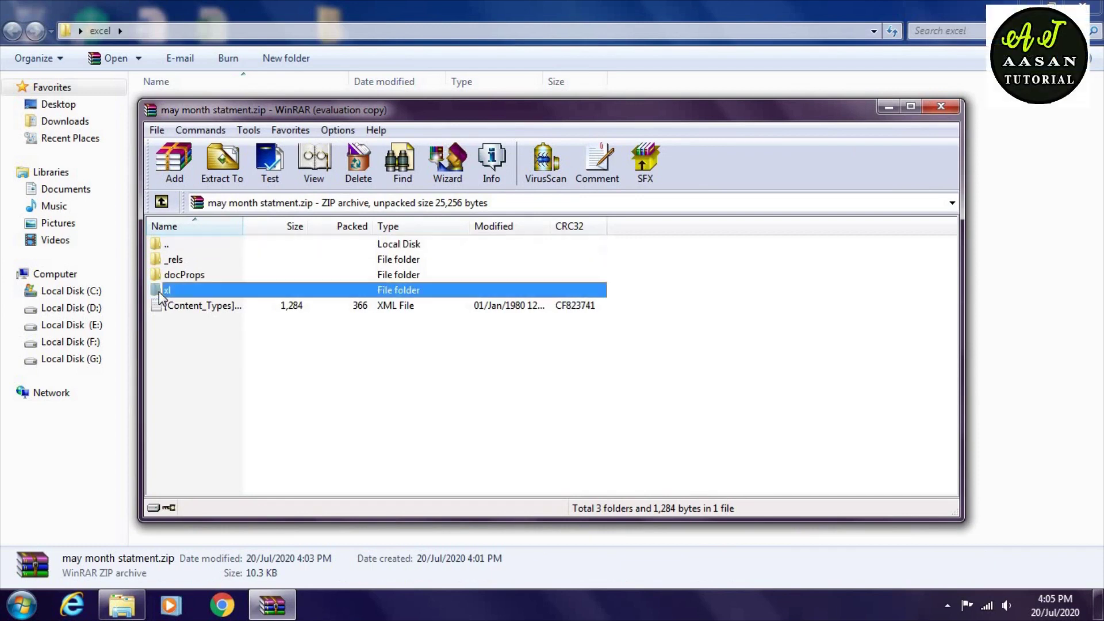
{"action": "double_click", "coordinate": [159, 291]}
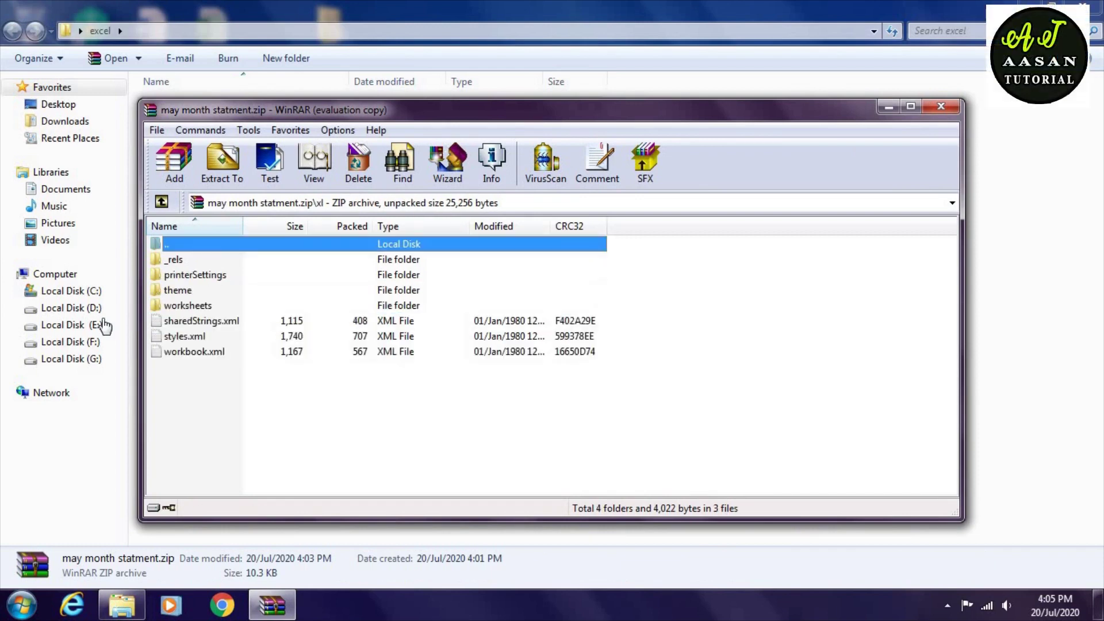
{"action": "double_click", "coordinate": [190, 306]}
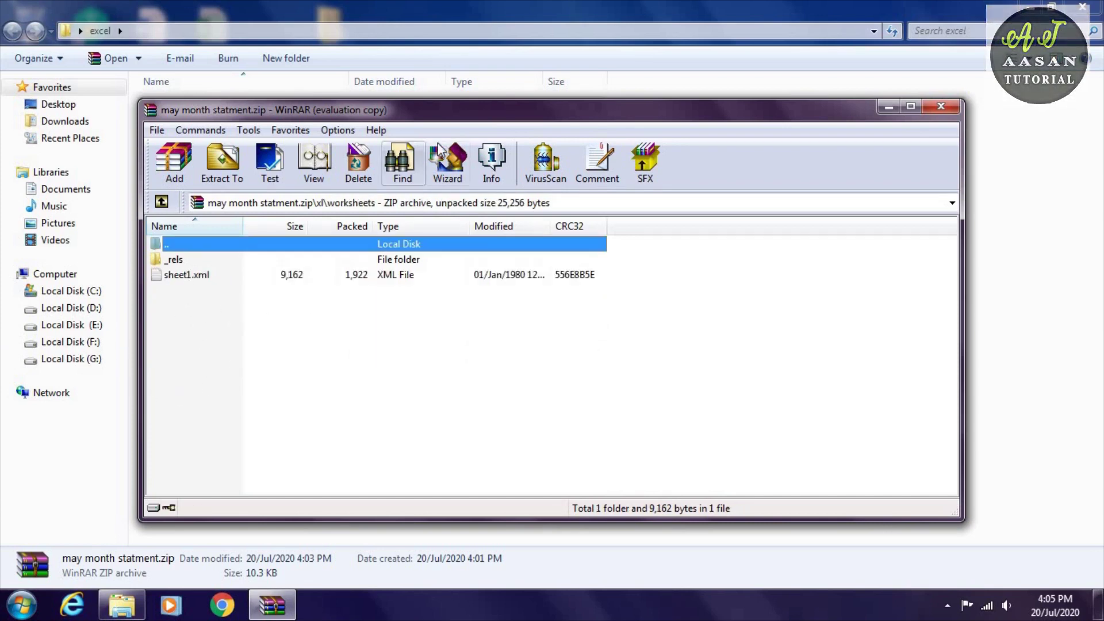
{"action": "left_click_drag", "start_coordinate": [451, 116], "coordinate": [704, 123]}
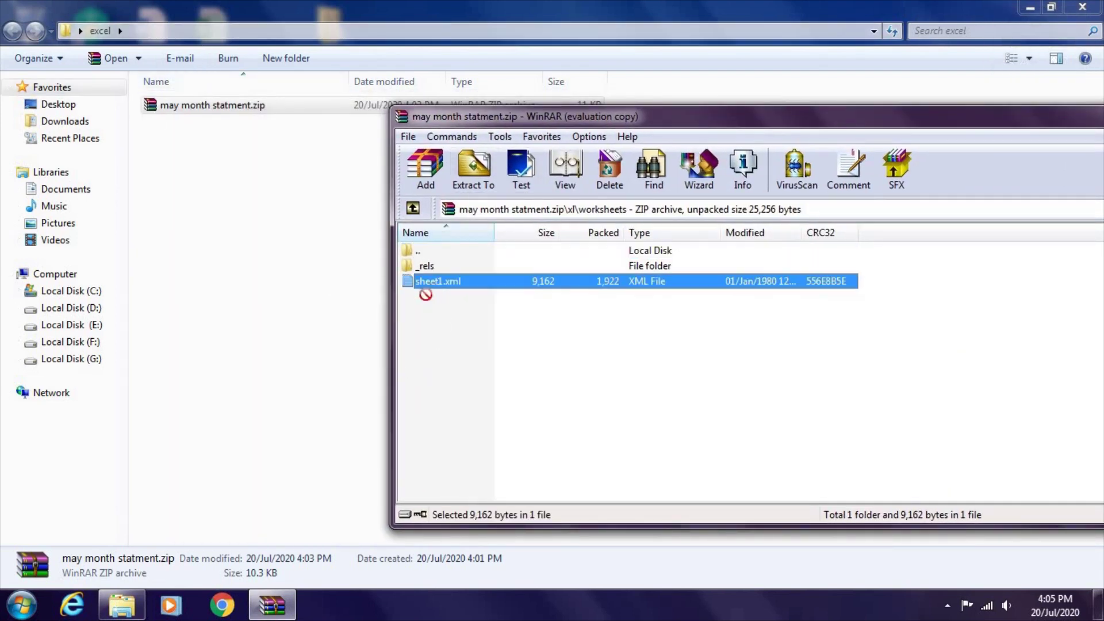
{"action": "left_click_drag", "start_coordinate": [437, 281], "coordinate": [270, 273]}
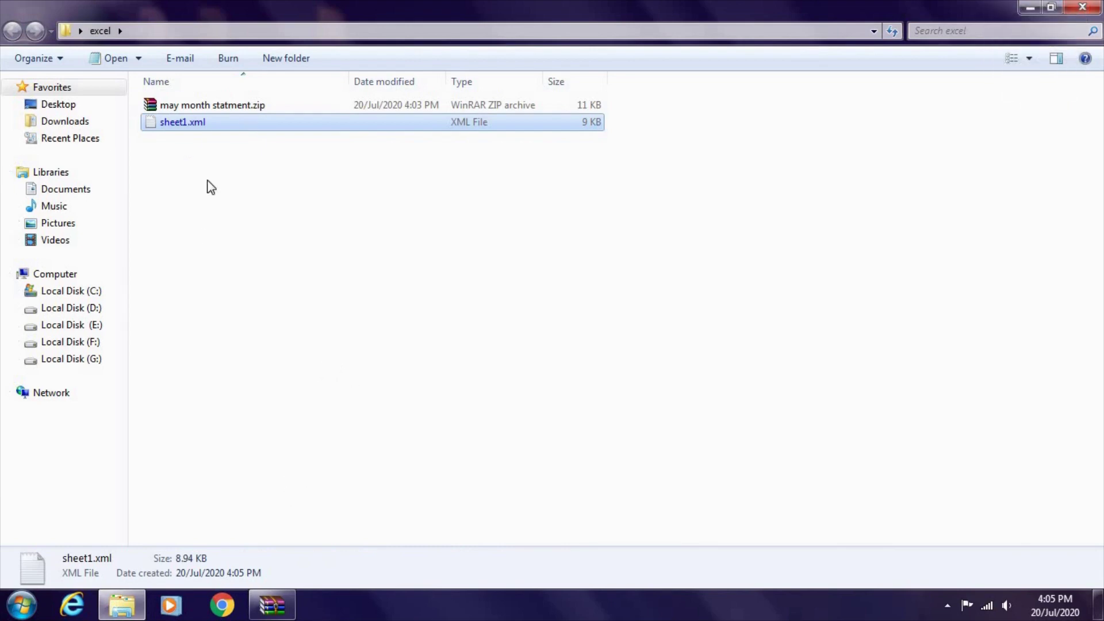
- Open sheet1.xml in Notepad using Open with
{"action": "left_click", "coordinate": [205, 160]}
{"action": "left_click", "coordinate": [180, 127]}
{"action": "right_click", "coordinate": [180, 128]}
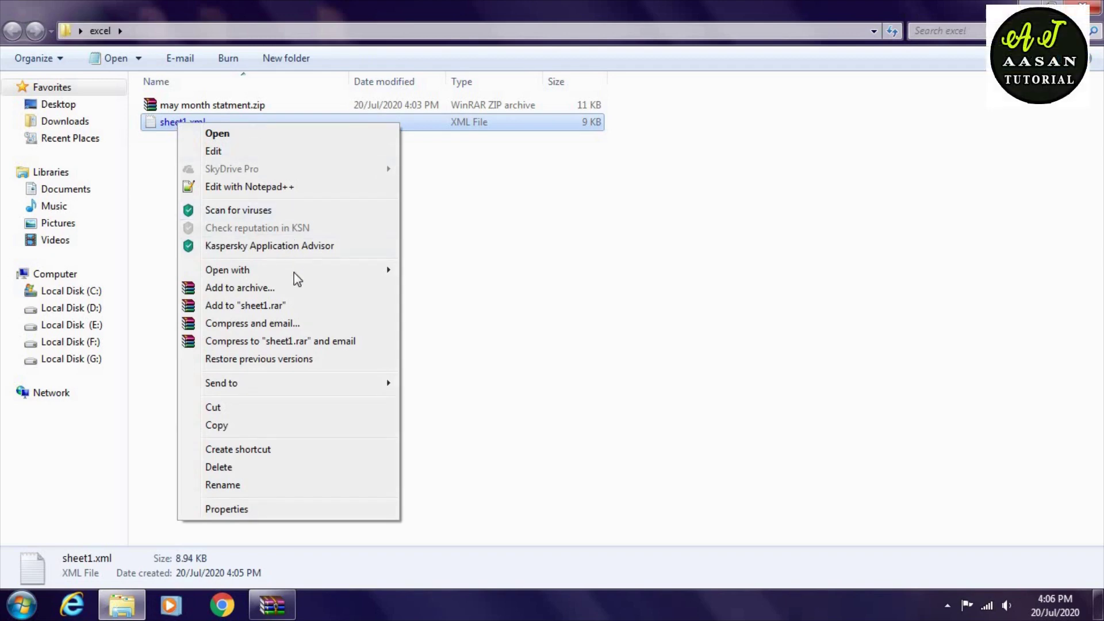
{"action": "mouse_move", "coordinate": [226, 271]}
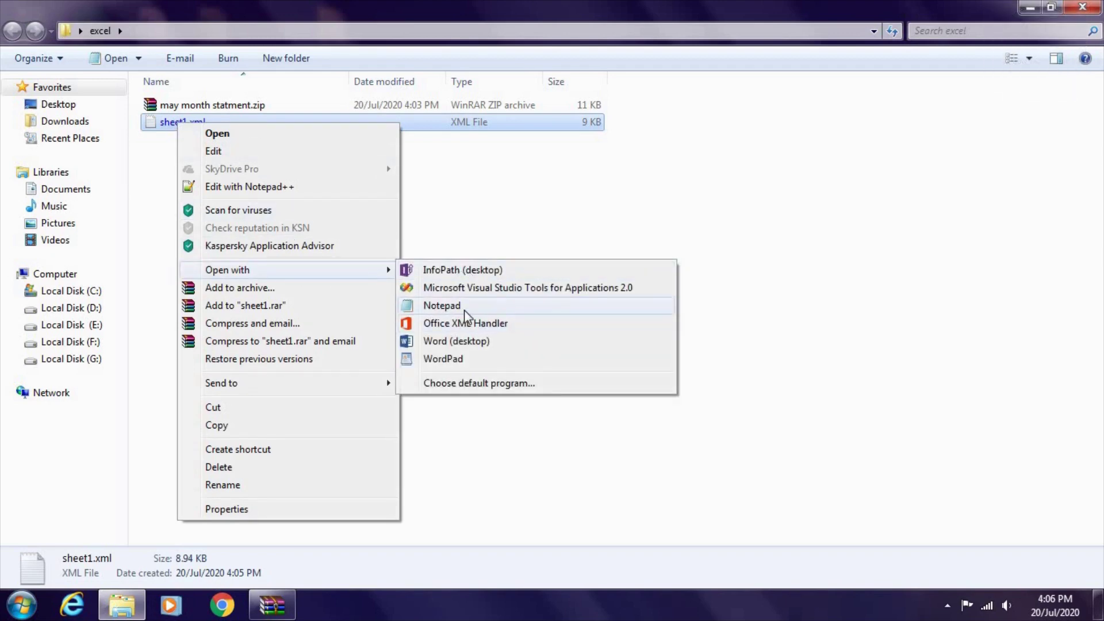
{"action": "left_click", "coordinate": [464, 309]}
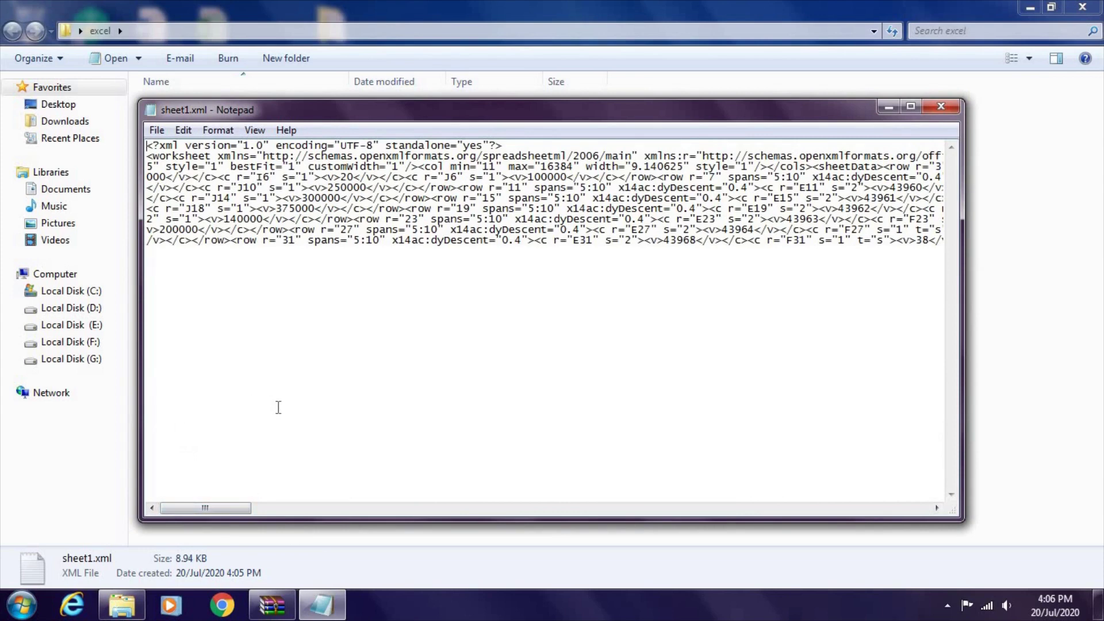
- Search sheet1.xml for 'protection' to locate the sheetProtection tag
{"action": "key", "text": "ctrl+f"}
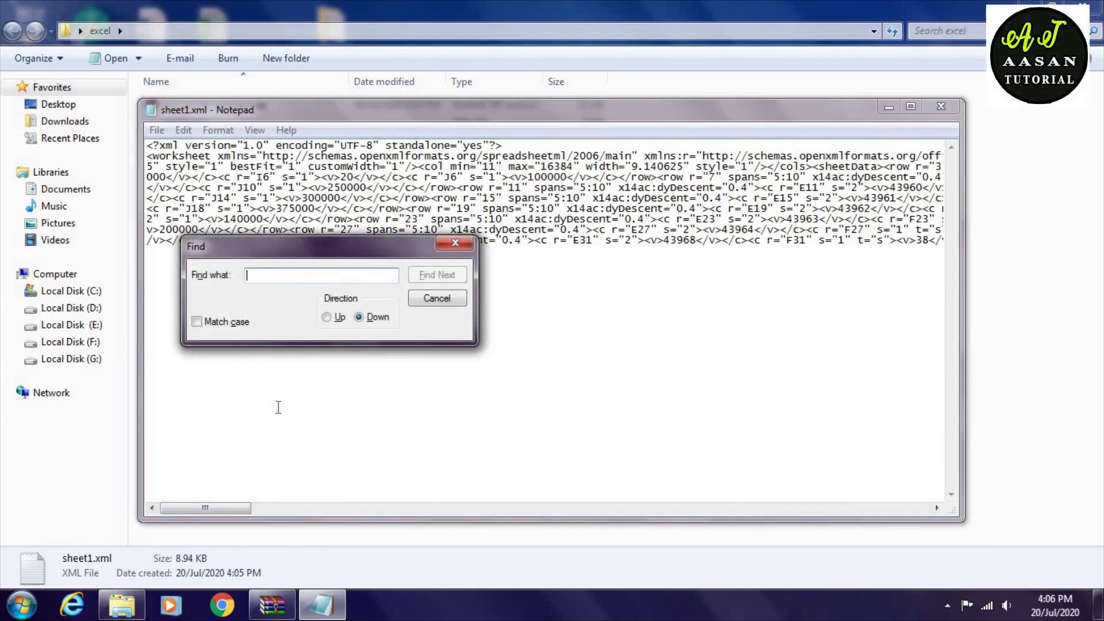
{"action": "type", "text": "protection"}
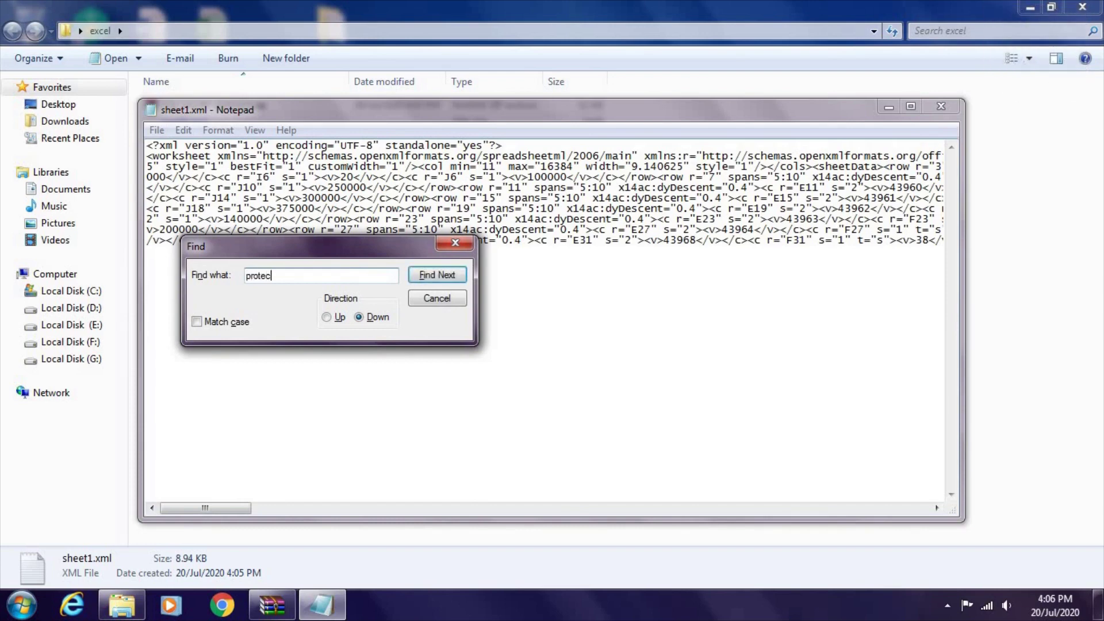
{"action": "left_click", "coordinate": [428, 276]}
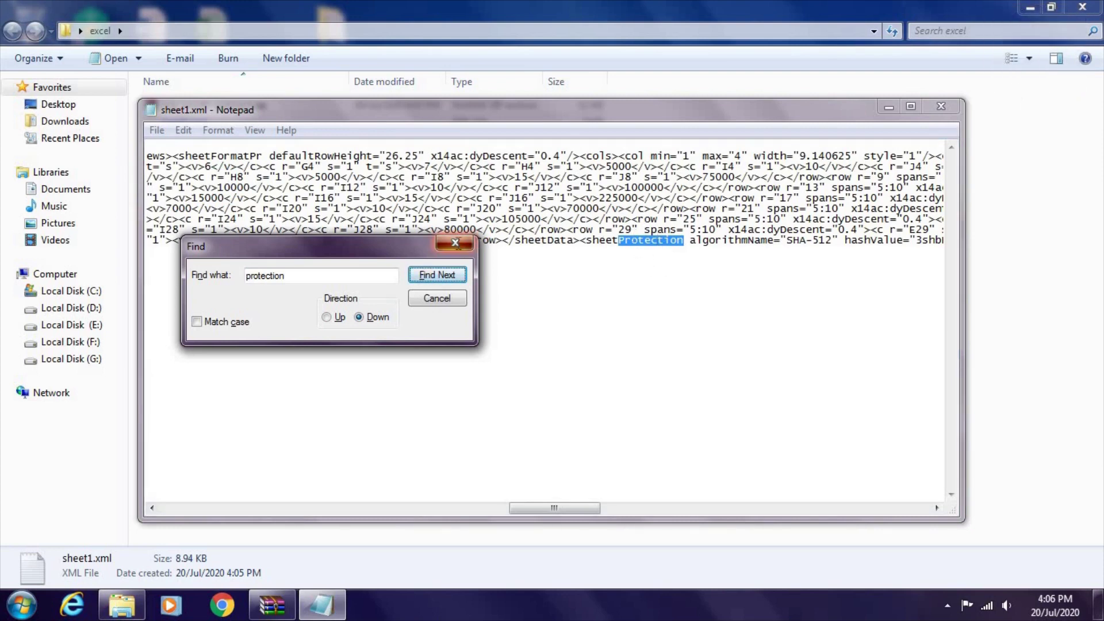
{"action": "left_click", "coordinate": [455, 243]}
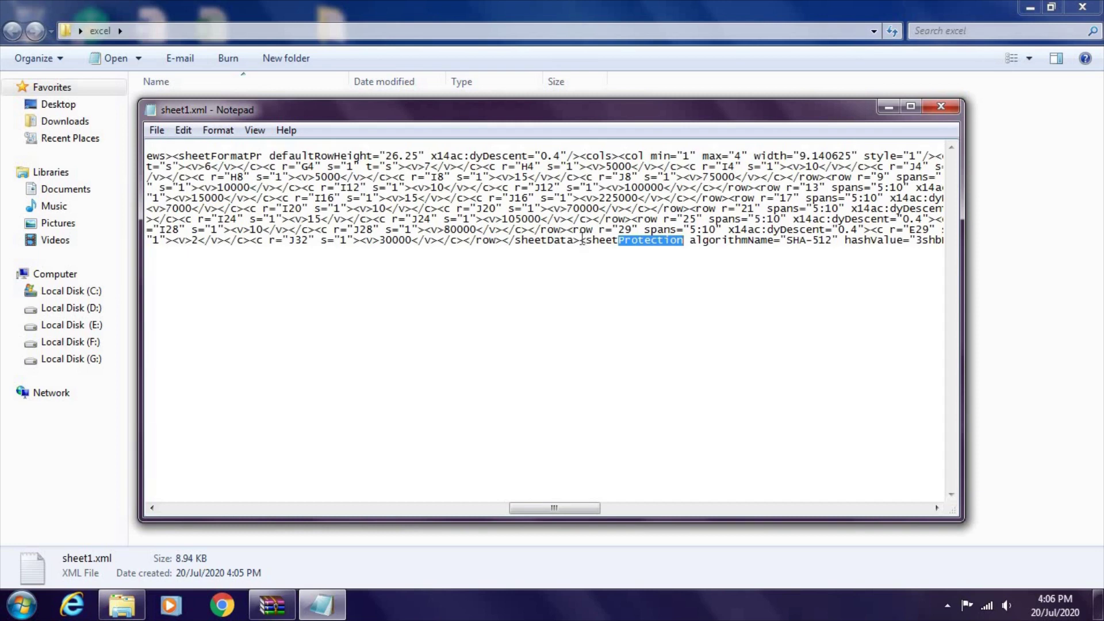
- Select and delete the entire sheetProtection tag from sheet1.xml
{"action": "left_click", "coordinate": [580, 240]}
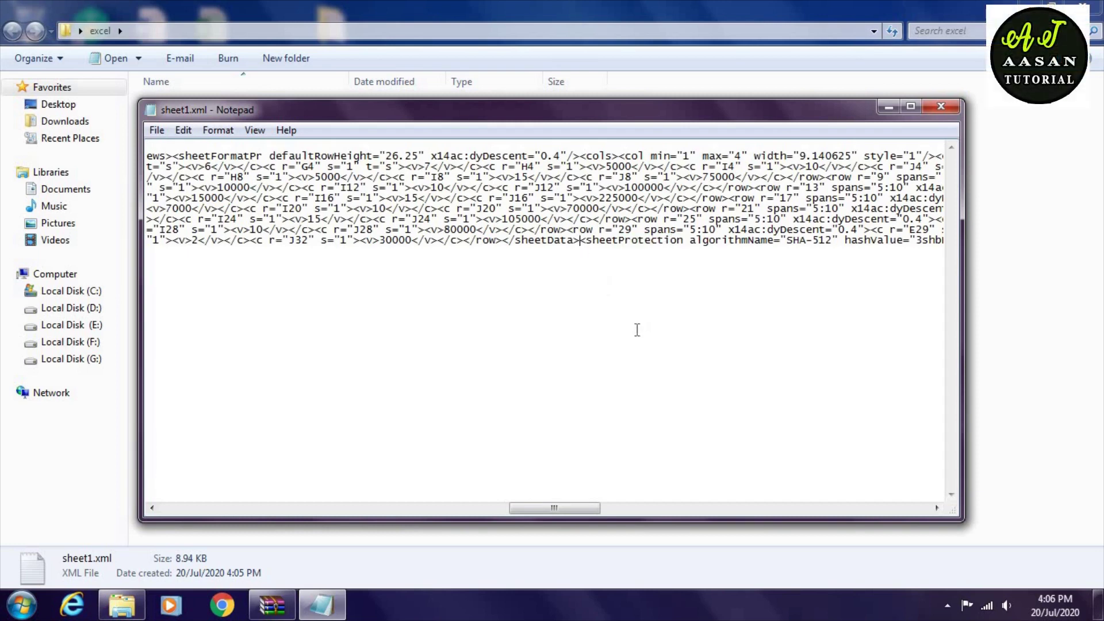
{"action": "key", "text": "shift+Right"}
{"action": "key", "text": "shift+Right"}
{"action": "key", "text": "shift+Right"}
{"action": "key", "text": "shift+Right"}
{"action": "key", "text": "shift+Right"}
{"action": "key", "text": "shift+Right"}
{"action": "key", "text": "shift+Right"}
{"action": "key", "text": "shift+Right"}
{"action": "key", "text": "shift+Right"}
{"action": "key", "text": "shift+Right"}
{"action": "key", "text": "shift+Right"}
{"action": "key", "text": "shift+Right"}
{"action": "key", "text": "shift+Right"}
{"action": "key", "text": "shift+Right"}
{"action": "key", "text": "shift+Right"}
{"action": "key", "text": "shift+Right"}
{"action": "key", "text": "shift+Right"}
{"action": "key", "text": "shift+Right"}
{"action": "key", "text": "shift+Right"}
{"action": "key", "text": "shift+Right"}
{"action": "key", "text": "shift+Right"}
{"action": "key", "text": "shift+Right"}
{"action": "key", "text": "shift+Right"}
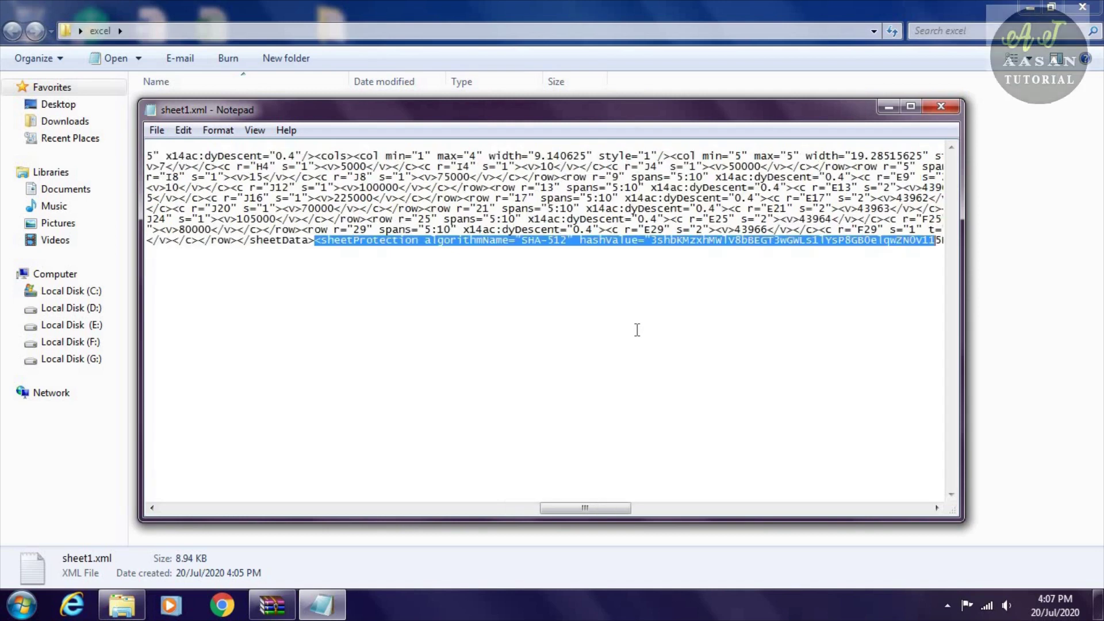
{"action": "key", "text": "shift+Right"}
{"action": "key", "text": "shift+Right"}
{"action": "key", "text": "shift+Right"}
{"action": "key", "text": "shift+Right"}
{"action": "key", "text": "shift+Right"}
{"action": "key", "text": "shift+Right"}
{"action": "key", "text": "shift+Right"}
{"action": "key", "text": "shift+Right"}
{"action": "key", "text": "shift+Right"}
{"action": "key", "text": "shift+Right"}
{"action": "key", "text": "shift+Right"}
{"action": "key", "text": "shift+Right"}
{"action": "key", "text": "shift+Right"}
{"action": "key", "text": "shift+Right"}
{"action": "key", "text": "shift+Right"}
{"action": "key", "text": "shift+Right"}
{"action": "key", "text": "shift+Right"}
{"action": "key", "text": "shift+Right"}
{"action": "key", "text": "shift+Right"}
{"action": "key", "text": "shift+Right"}
{"action": "key", "text": "shift+Right"}
{"action": "key", "text": "shift+Right"}
{"action": "key", "text": "shift+Right"}
{"action": "key", "text": "shift+Right"}
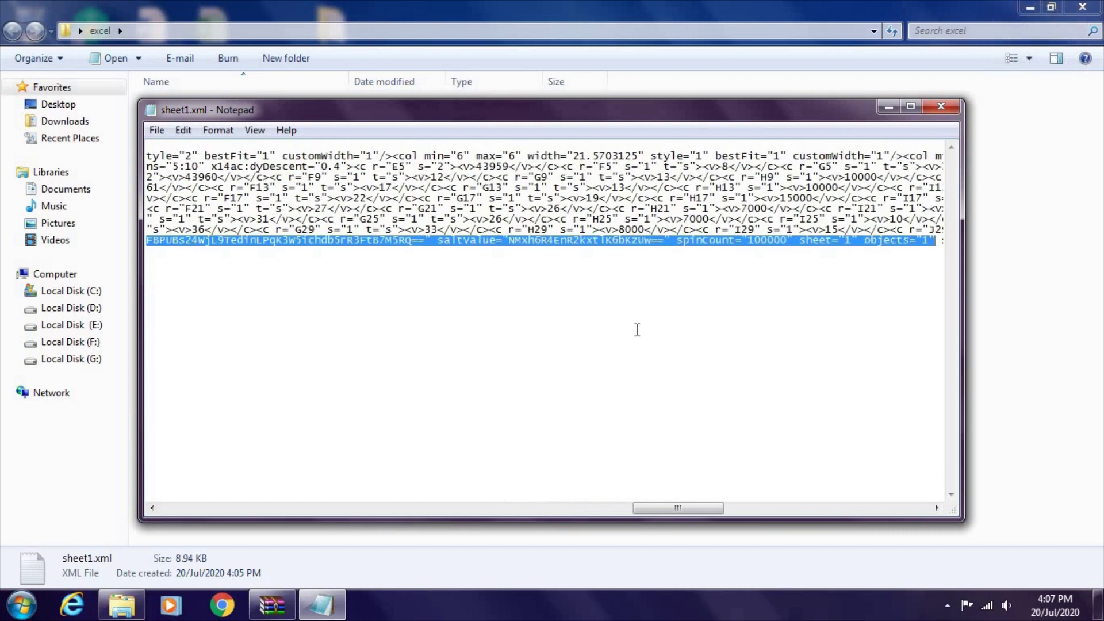
{"action": "key", "text": "shift+Right"}
{"action": "key", "text": "shift+Right"}
{"action": "key", "text": "shift+Right"}
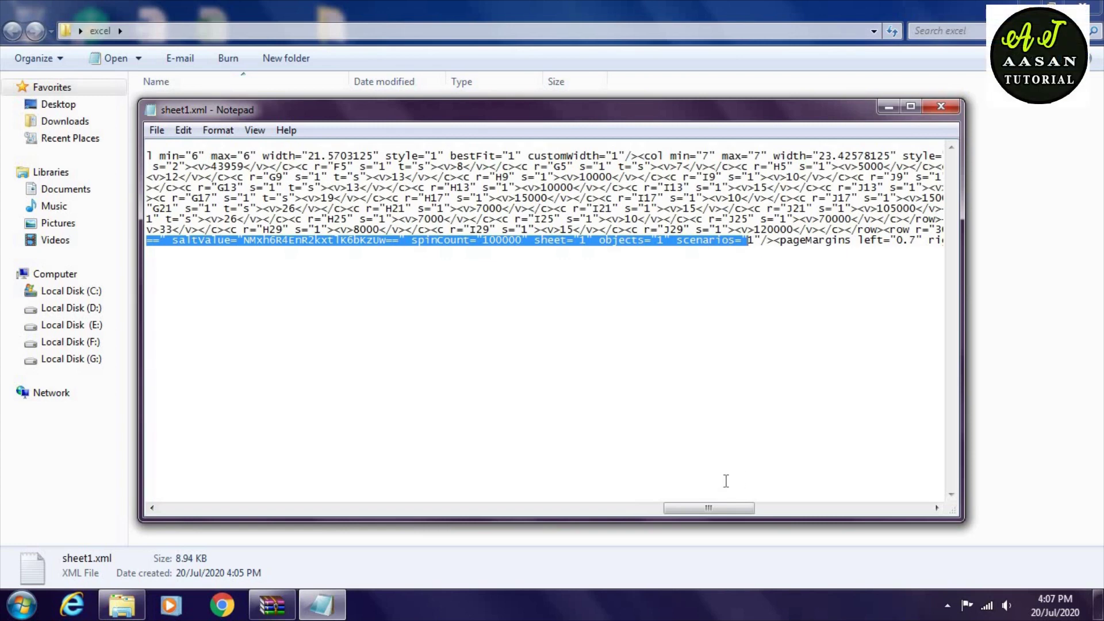
{"action": "key", "text": "shift+Right"}
{"action": "key", "text": "shift+Right"}
{"action": "key", "text": "shift+Right"}
{"action": "key", "text": "shift+Right"}
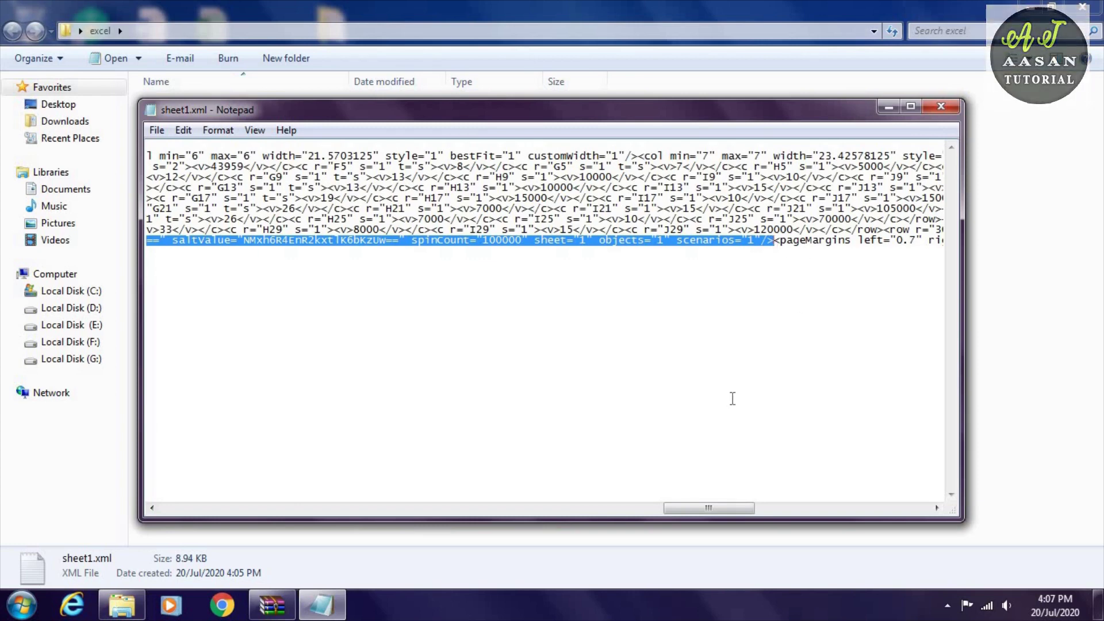
{"action": "key", "text": "Delete"}
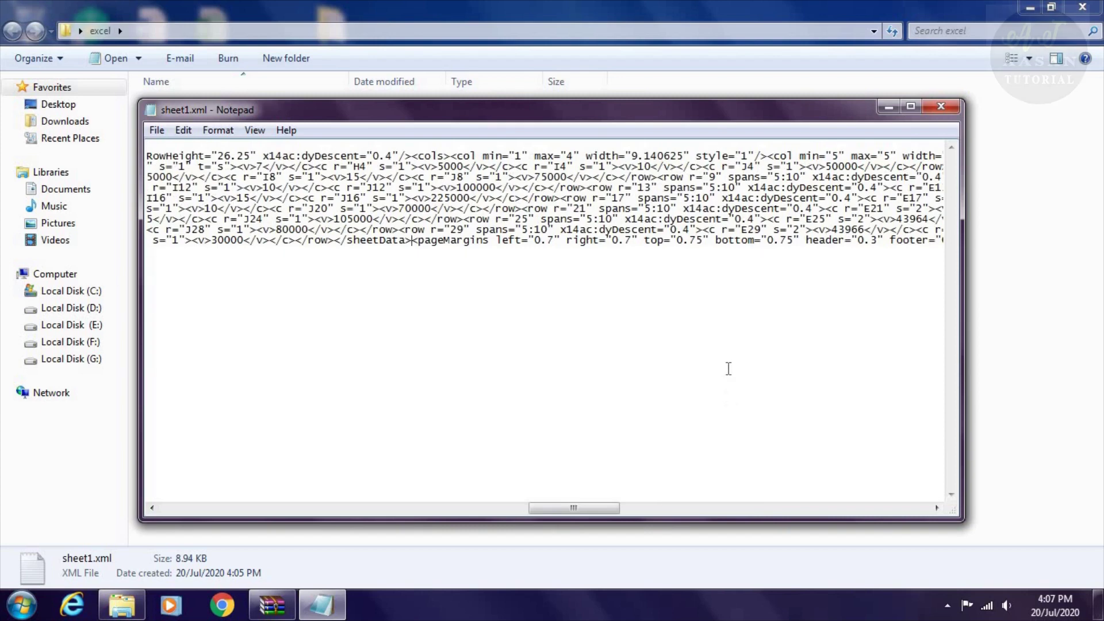
- Close Notepad, saving the edited sheet1.xml
{"action": "left_click", "coordinate": [937, 110]}
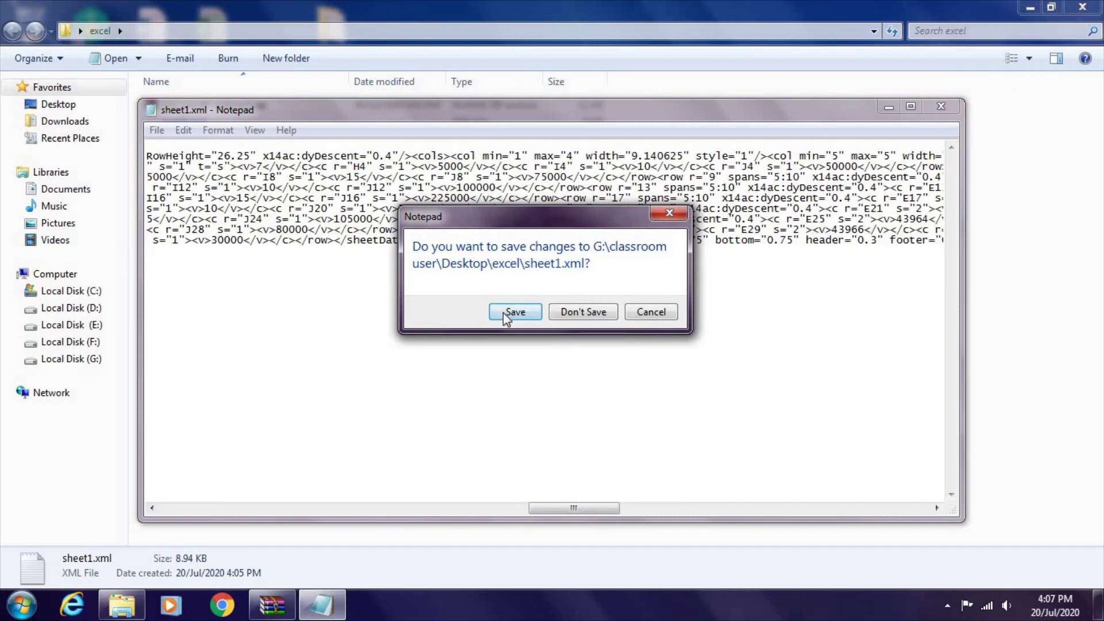
{"action": "left_click", "coordinate": [506, 314]}
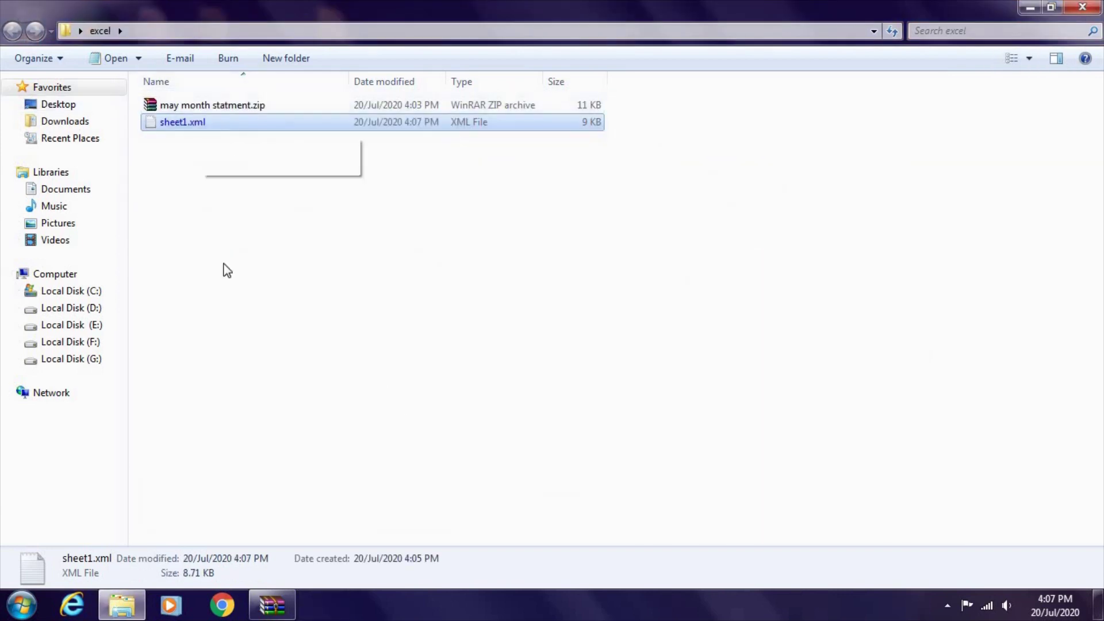
{"action": "left_click", "coordinate": [273, 605]}
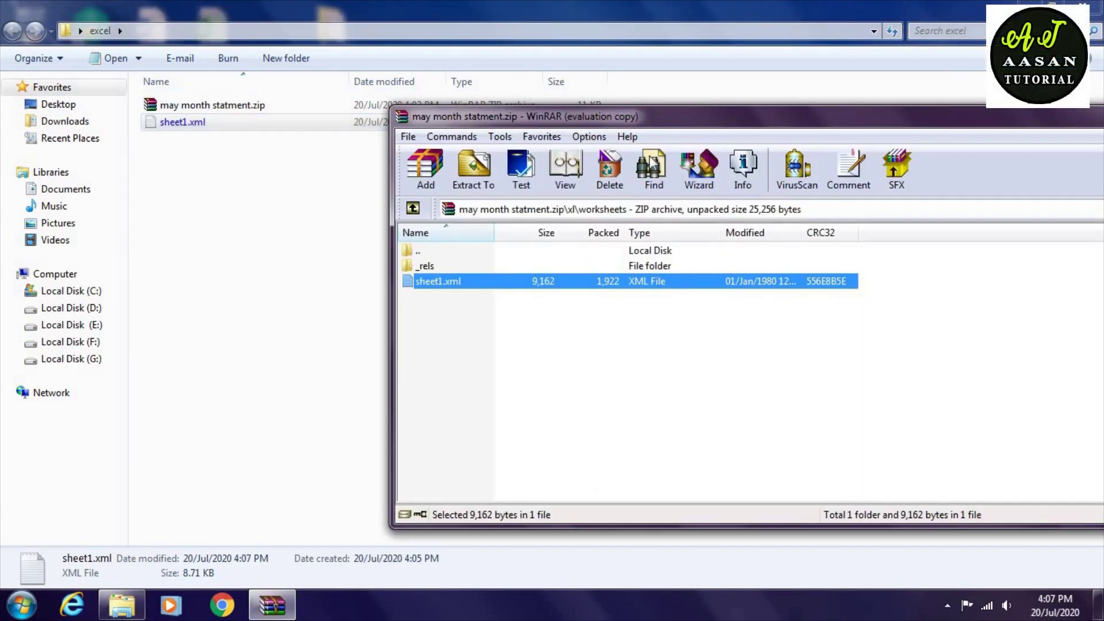
- Drag the edited sheet1.xml into the archive's xl\worksheets folder, confirm, and close WinRAR
{"action": "left_click_drag", "start_coordinate": [715, 117], "coordinate": [637, 96]}
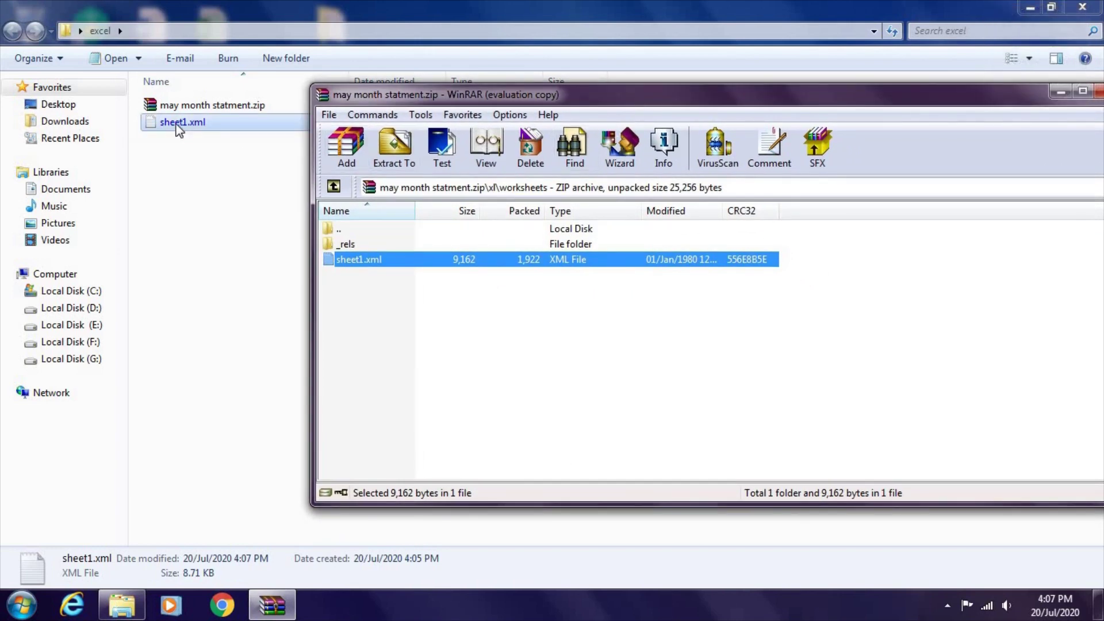
{"action": "left_click_drag", "start_coordinate": [179, 123], "coordinate": [396, 265]}
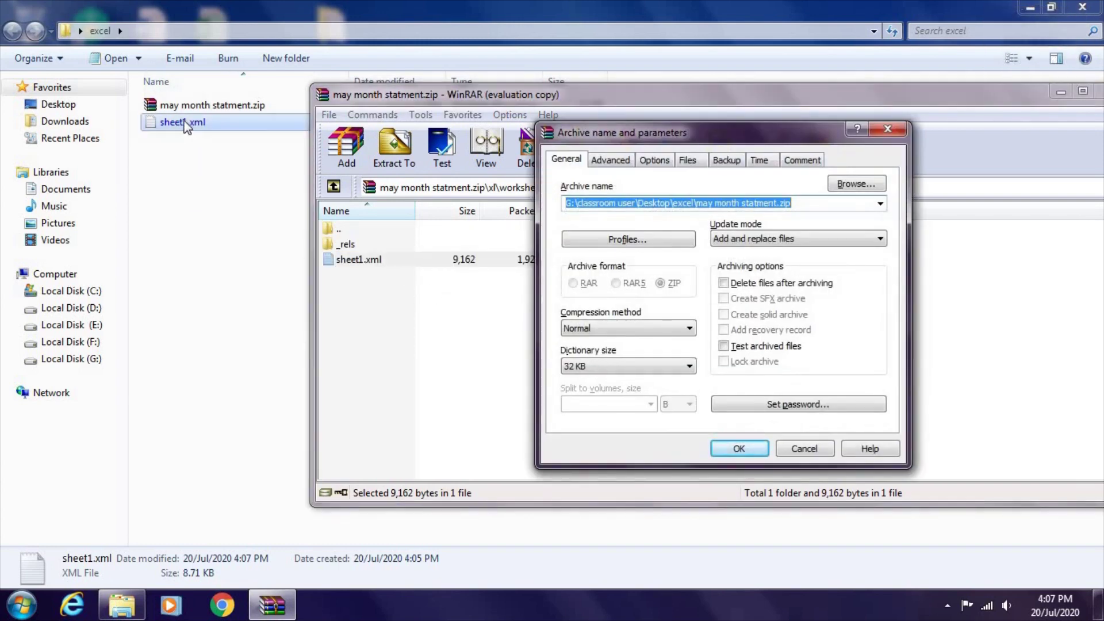
{"action": "left_click", "coordinate": [739, 449]}
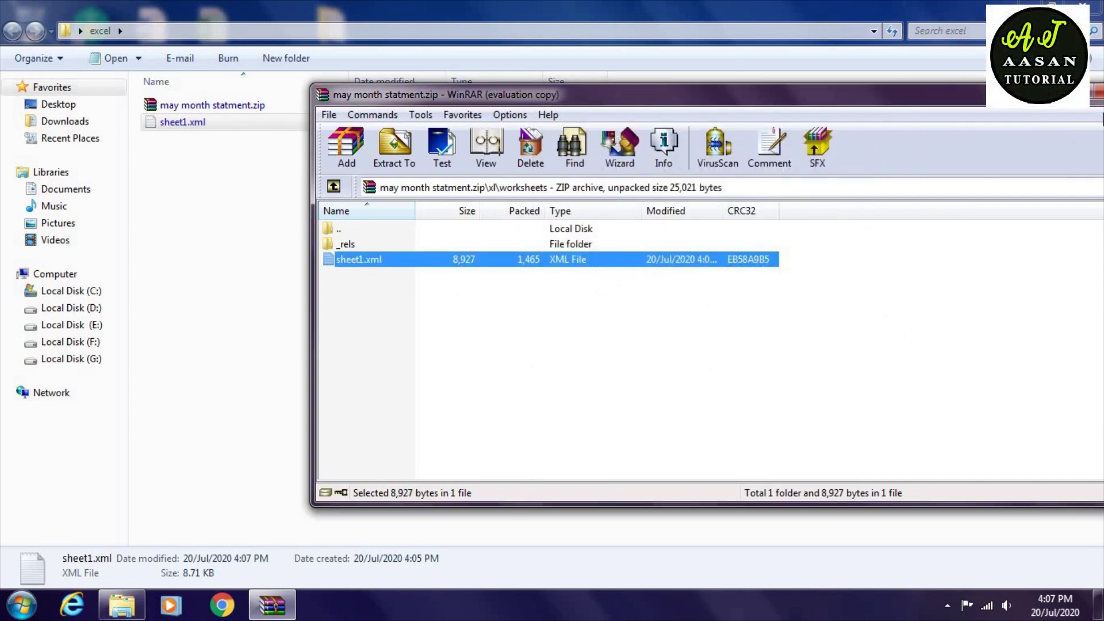
{"action": "left_click_drag", "start_coordinate": [1003, 94], "coordinate": [888, 96]}
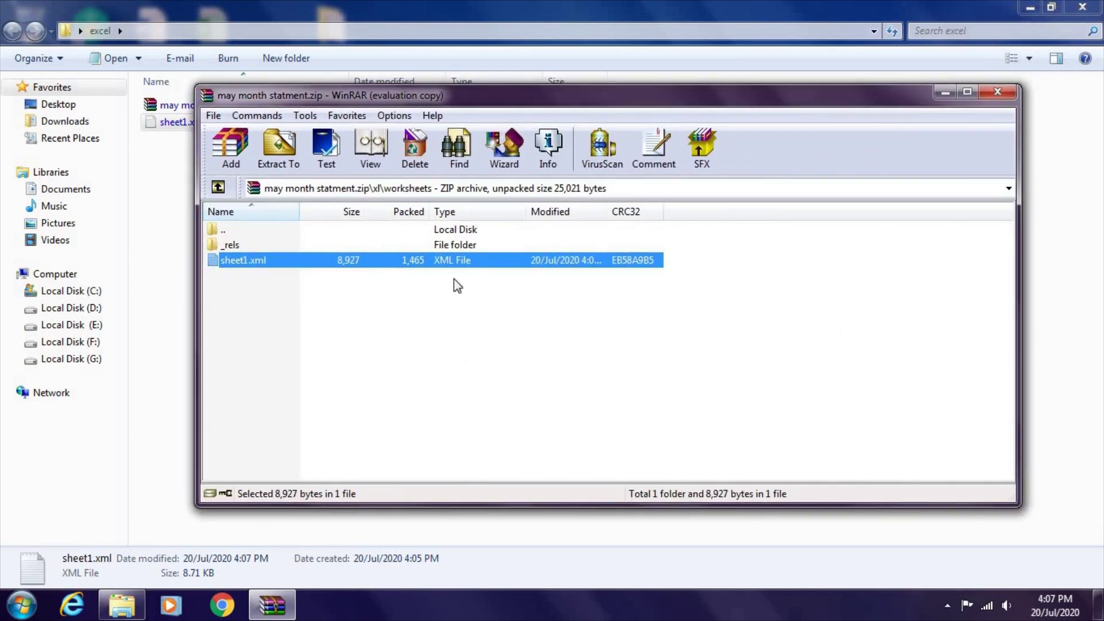
{"action": "left_click", "coordinate": [1003, 94]}
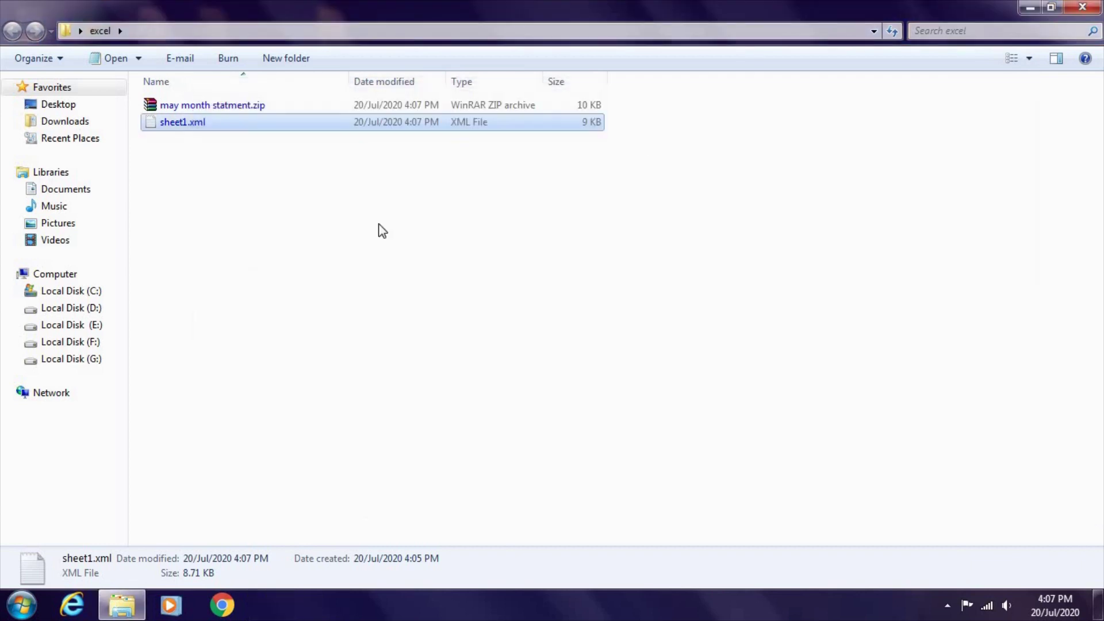
- Rename may month statment.zip back to .xlsx and accept the extension warning
{"action": "left_click", "coordinate": [229, 105]}
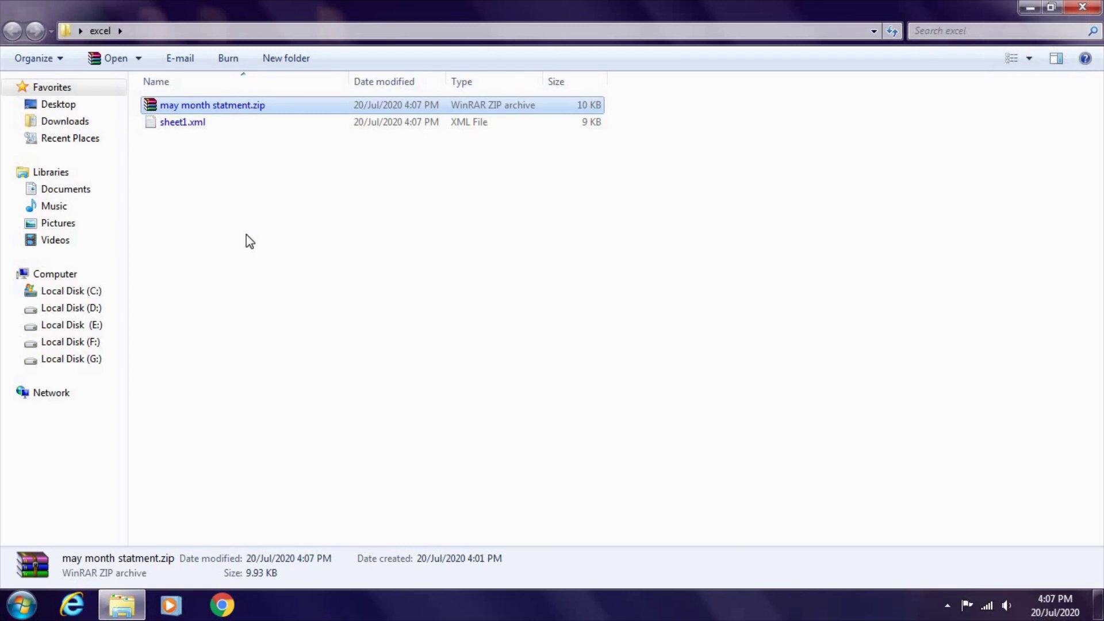
{"action": "key", "text": "F2"}
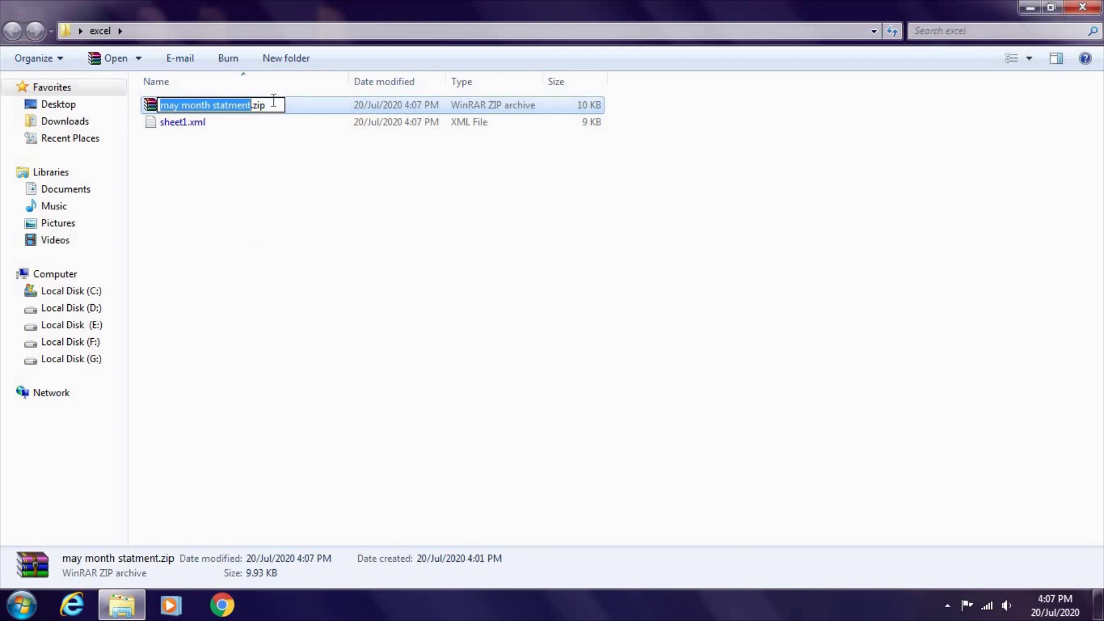
{"action": "left_click", "coordinate": [271, 105]}
{"action": "key", "text": "BackSpace"}
{"action": "key", "text": "BackSpace"}
{"action": "key", "text": "BackSpace"}
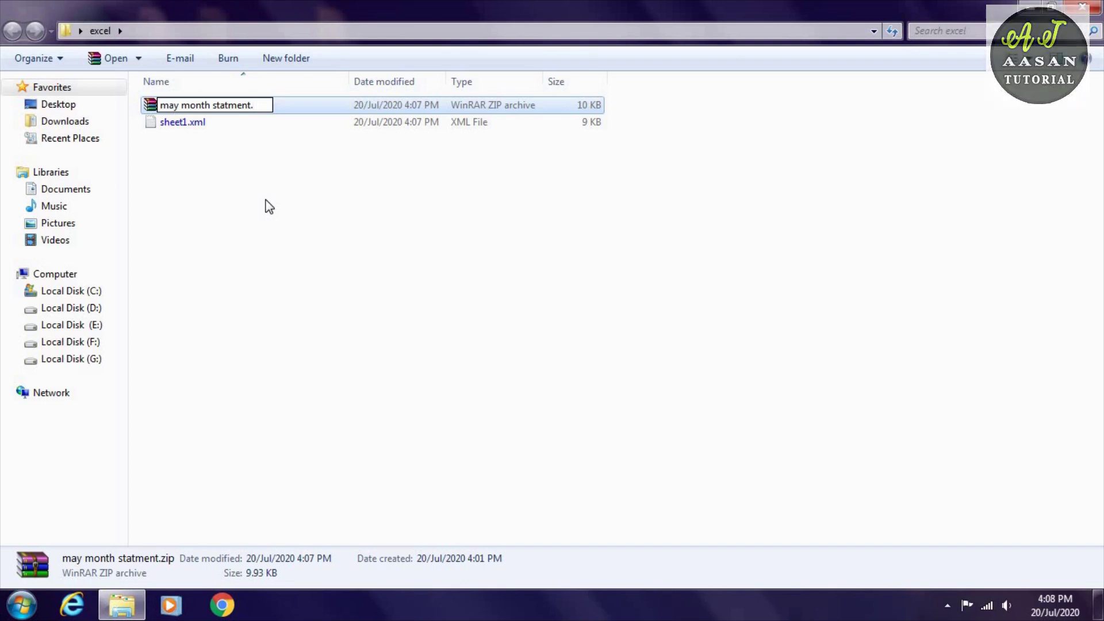
{"action": "type", "text": "xlx"}
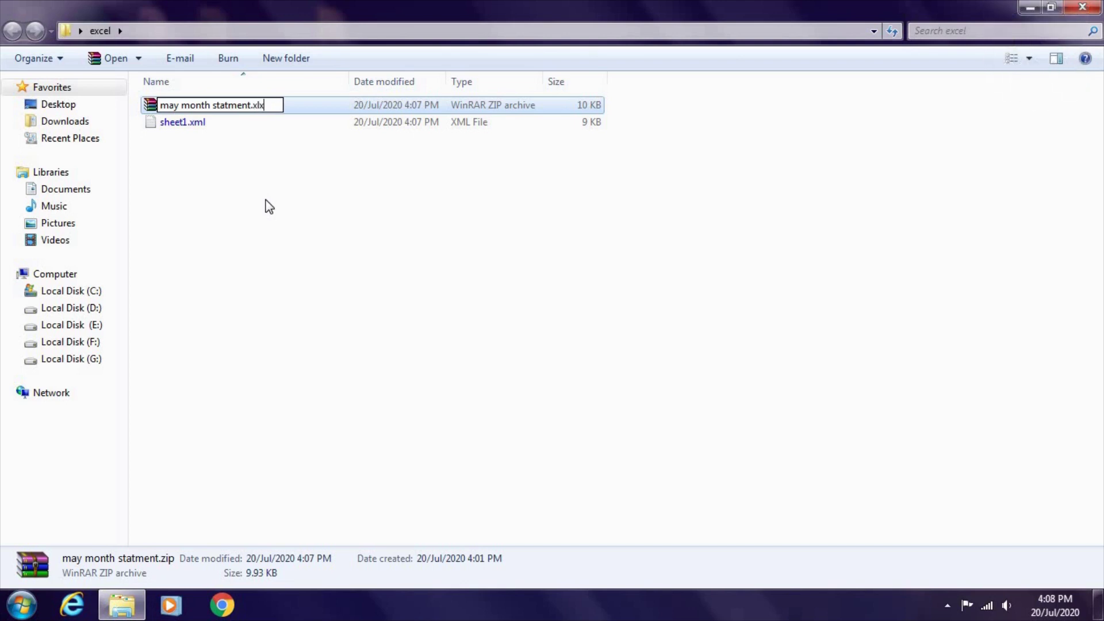
{"action": "type", "text": "x"}
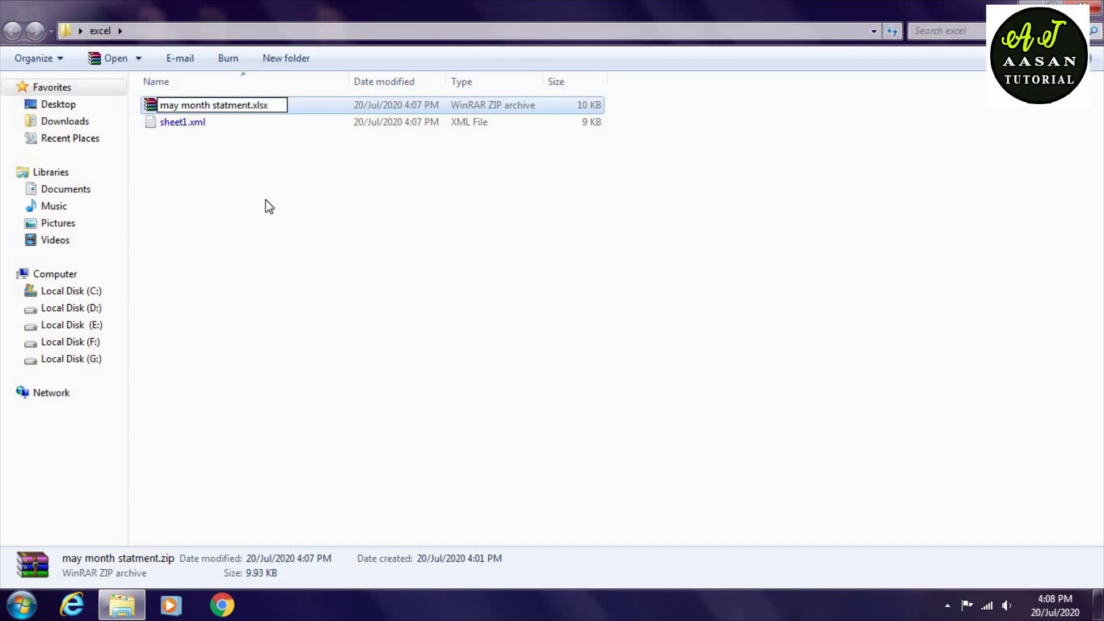
{"action": "key", "text": "Return"}
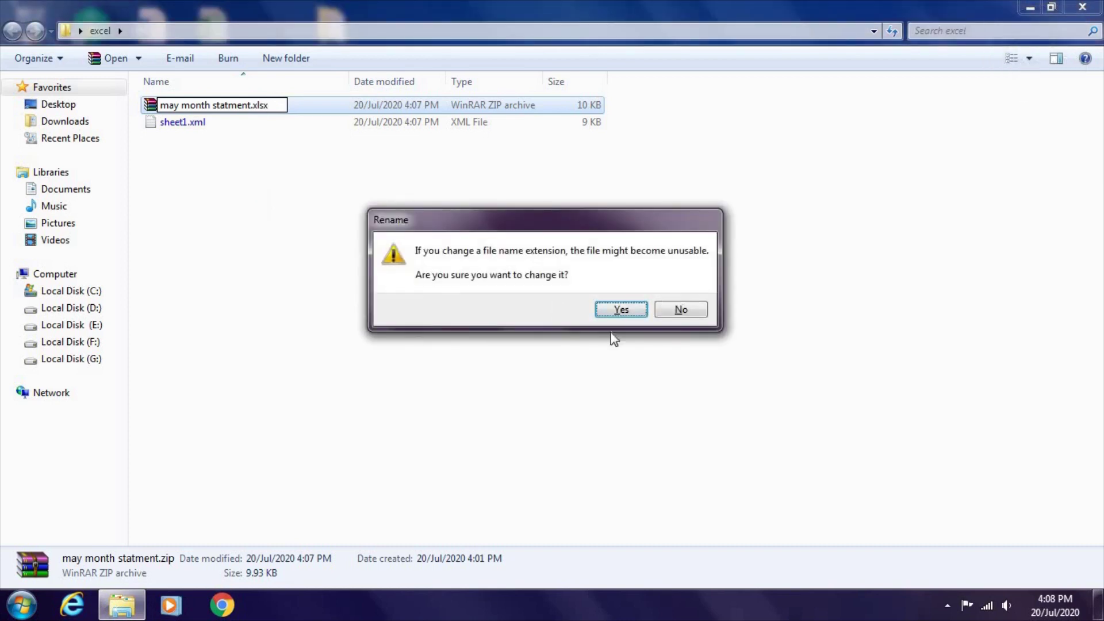
{"action": "left_click", "coordinate": [631, 311]}
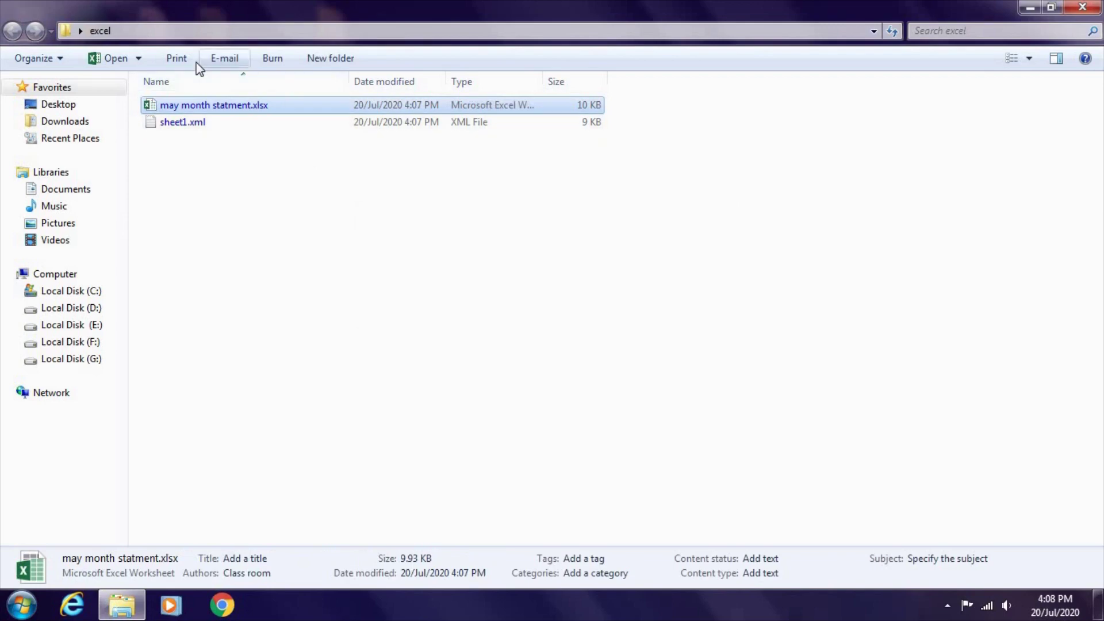
- Open may month statment.xlsx in Excel and maximize the workbook window
{"action": "left_click", "coordinate": [241, 164]}
{"action": "double_click", "coordinate": [230, 108]}
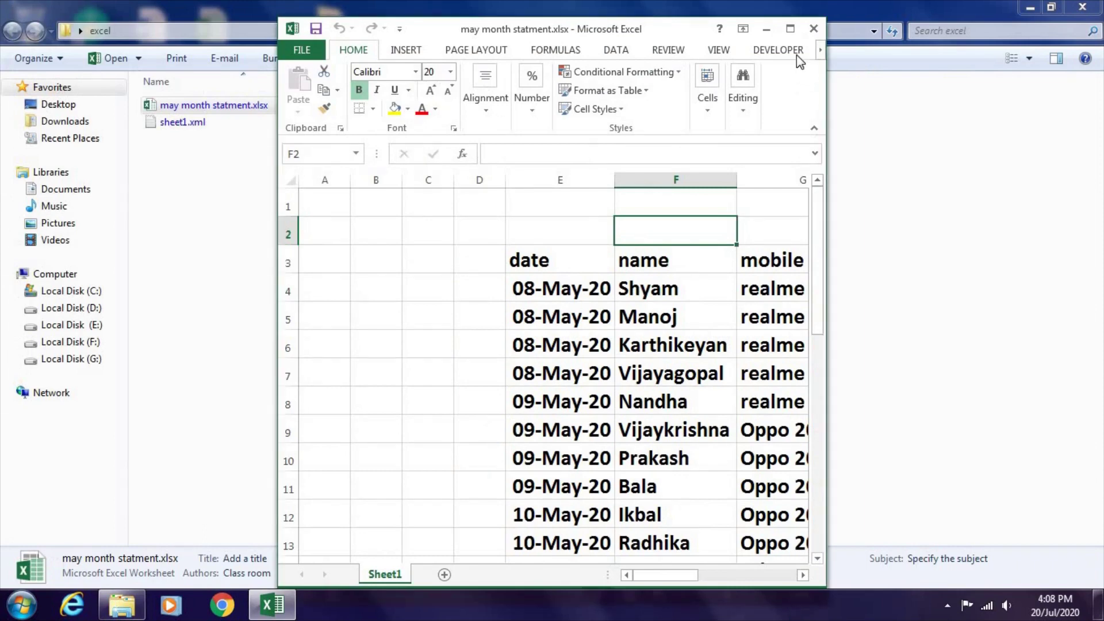
{"action": "left_click", "coordinate": [790, 29]}
- Type test text 'dsafdas', 'dsfds' and 'sdaf' into cells G2, H2 and I2
{"action": "left_click", "coordinate": [520, 203]}
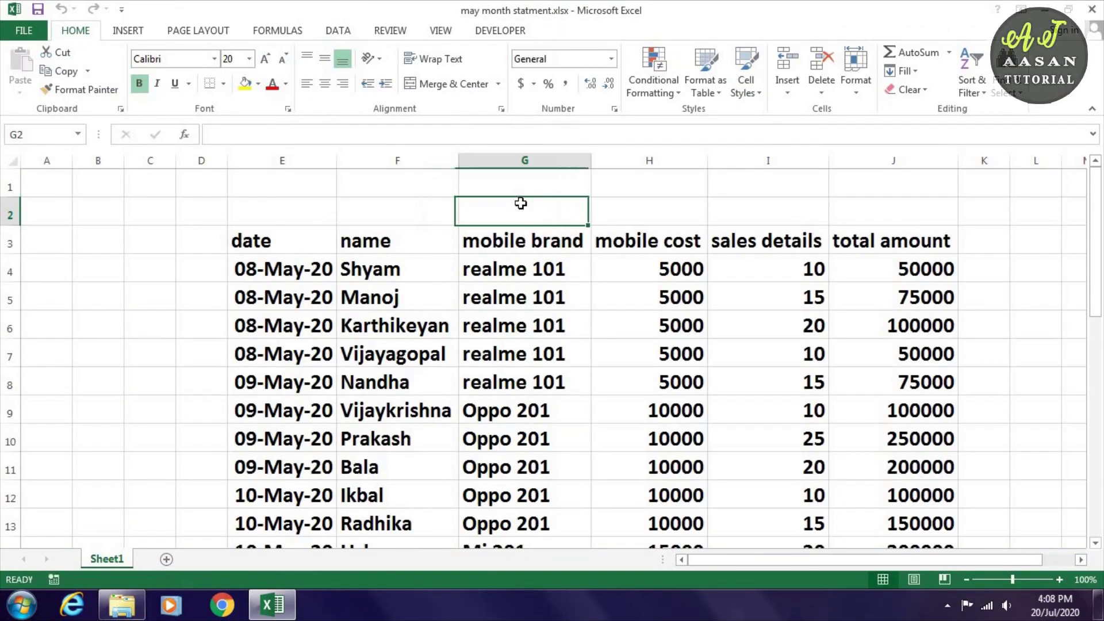
{"action": "type", "text": "dsafdas"}
{"action": "left_click", "coordinate": [661, 214]}
{"action": "type", "text": "dsfds"}
{"action": "left_click", "coordinate": [780, 223]}
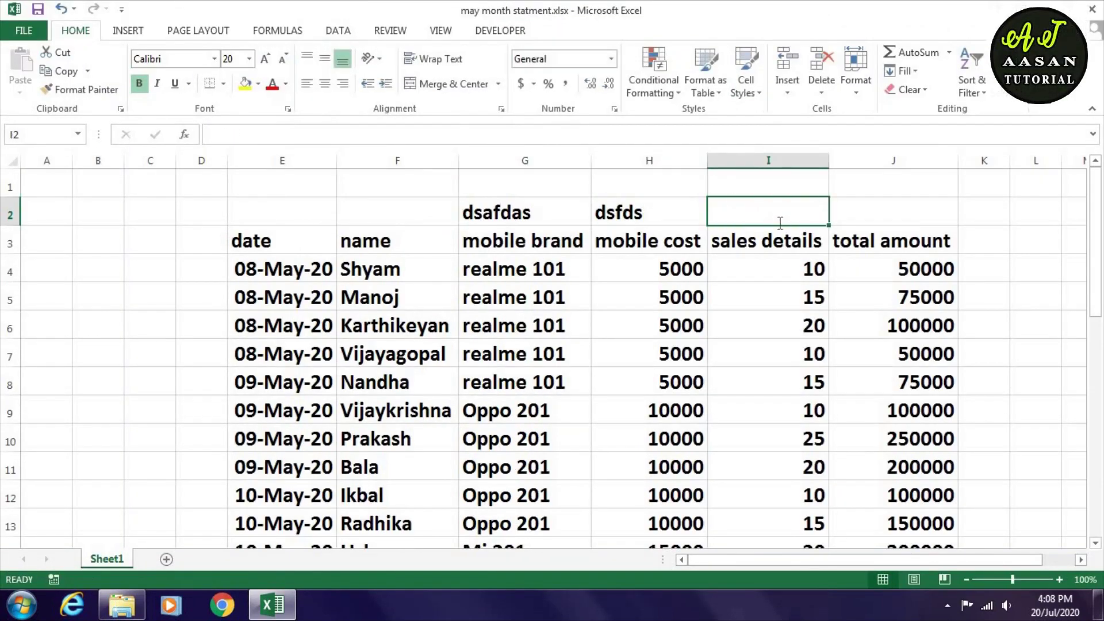
{"action": "type", "text": "sdaf"}
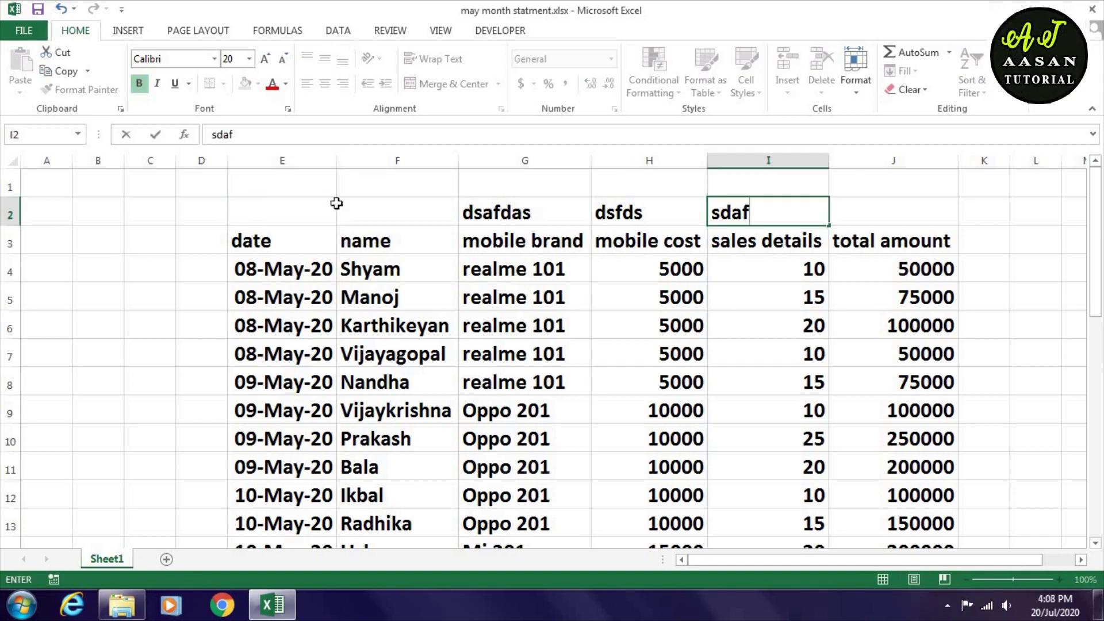
- Enter 'sddsf' into cell C3 and commit the entry
{"action": "left_click", "coordinate": [334, 204]}
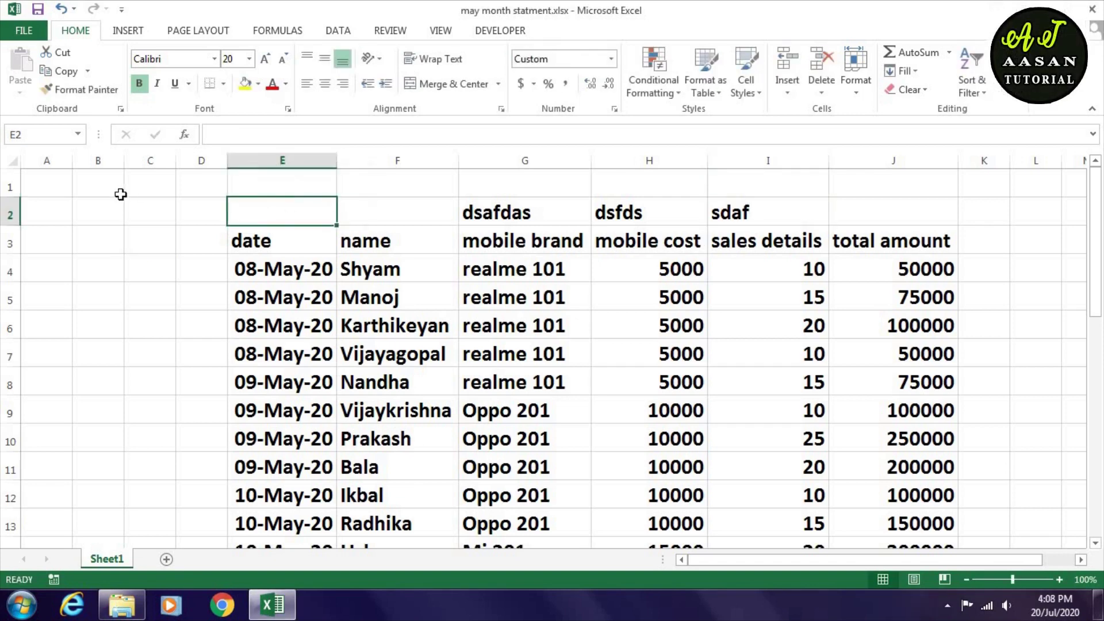
{"action": "left_click", "coordinate": [135, 228]}
{"action": "type", "text": "sddsf"}
{"action": "left_click", "coordinate": [277, 210]}
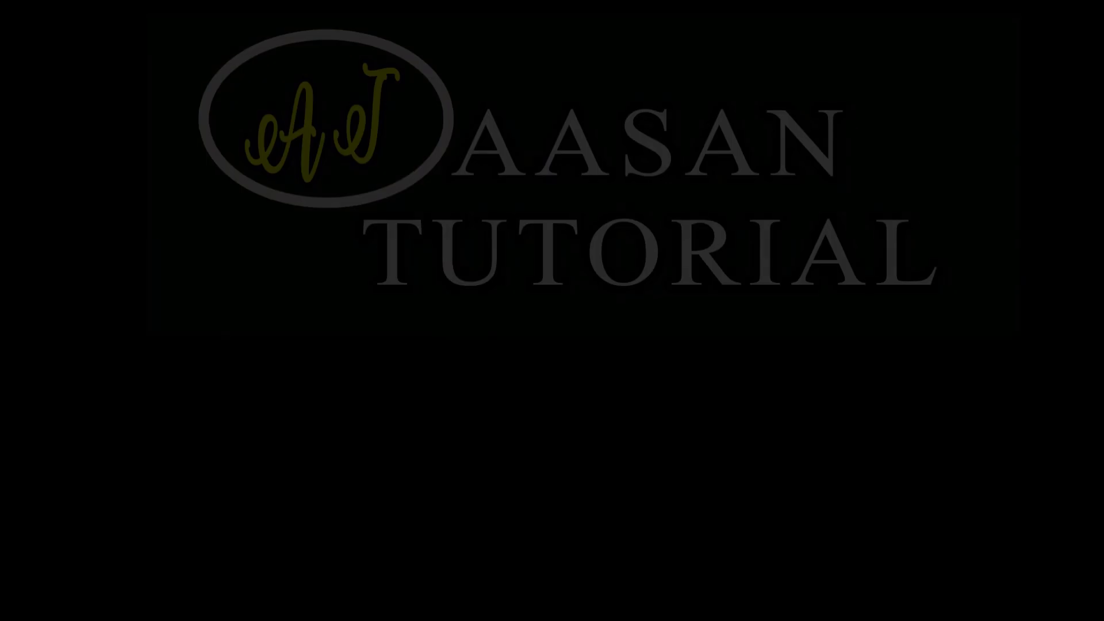